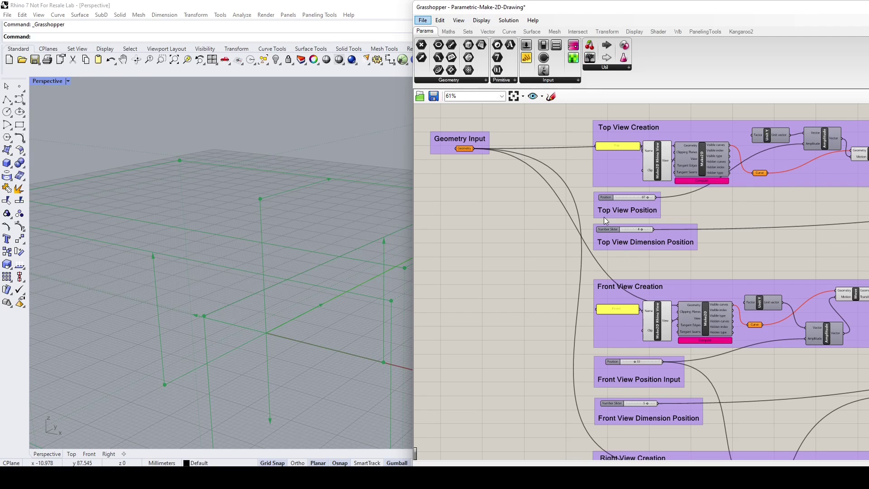
# Zoom and pan the Grasshopper canvas to frame the Geometry Input group.
pyautogui.moveTo(527, 218); pyautogui.dragTo(643, 304, button='right')
pyautogui.scroll(4, 565, 253)
pyautogui.moveTo(607, 262); pyautogui.dragTo(542, 262, button='right')
pyautogui.scroll(-5, 545, 258)
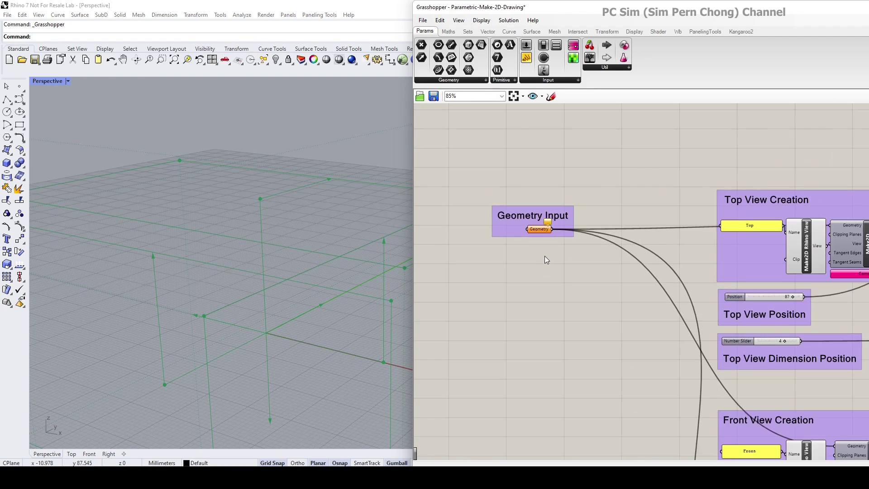
pyautogui.scroll(7, 539, 222)
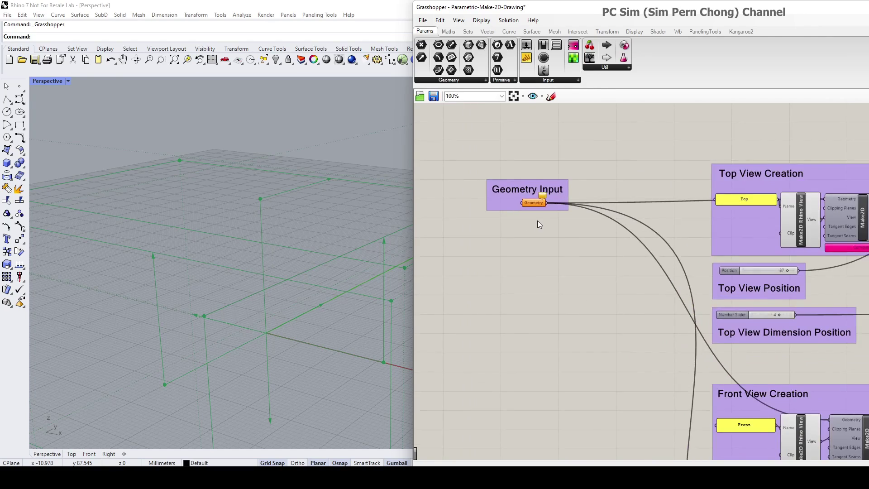
pyautogui.moveTo(552, 235); pyautogui.dragTo(597, 167, button='right')
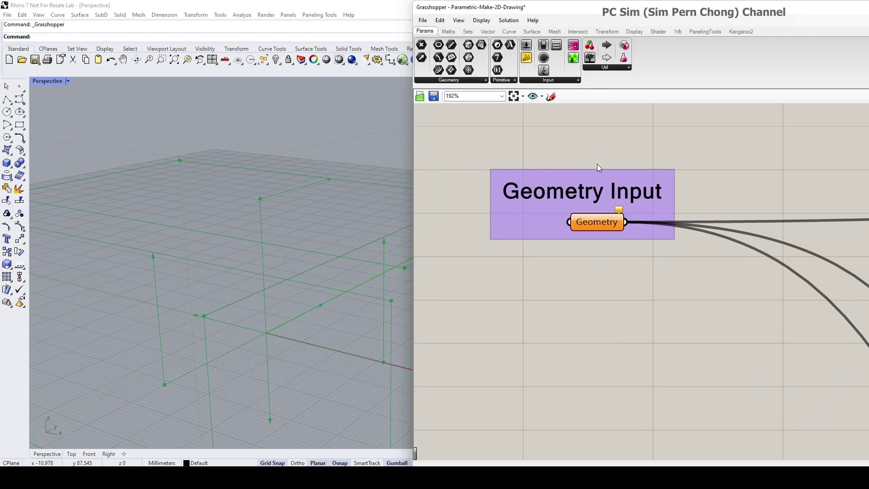
pyautogui.scroll(-2, 626, 273)
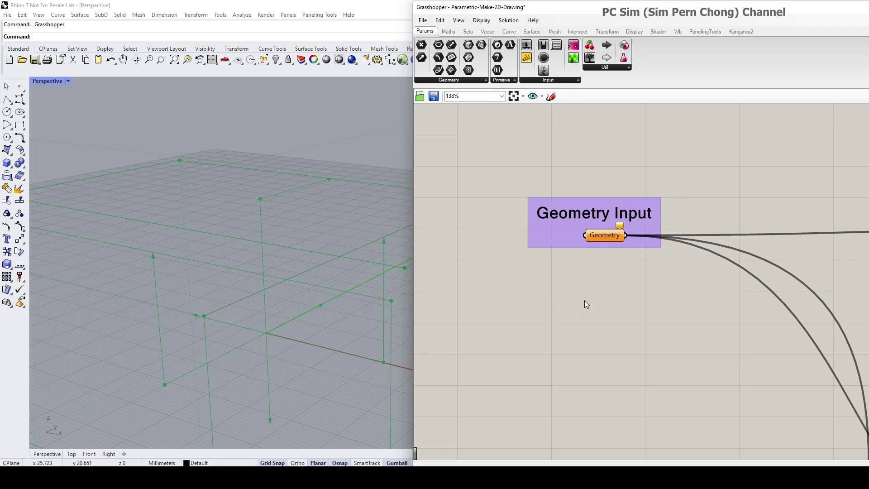
# Shift the canvas to leave empty space left of Geometry Input, beside the Top View groups.
pyautogui.scroll(-3, 585, 300)
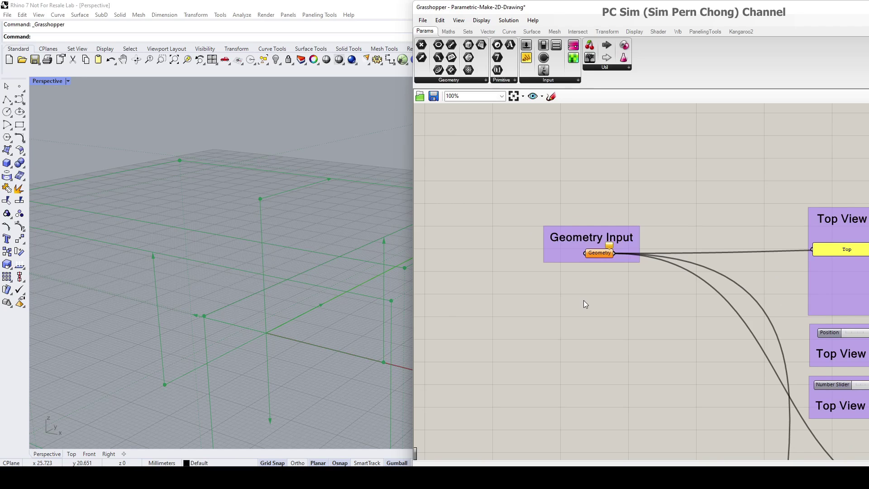
pyautogui.moveTo(583, 300); pyautogui.dragTo(690, 275, button='right')
pyautogui.scroll(-2, 609, 284)
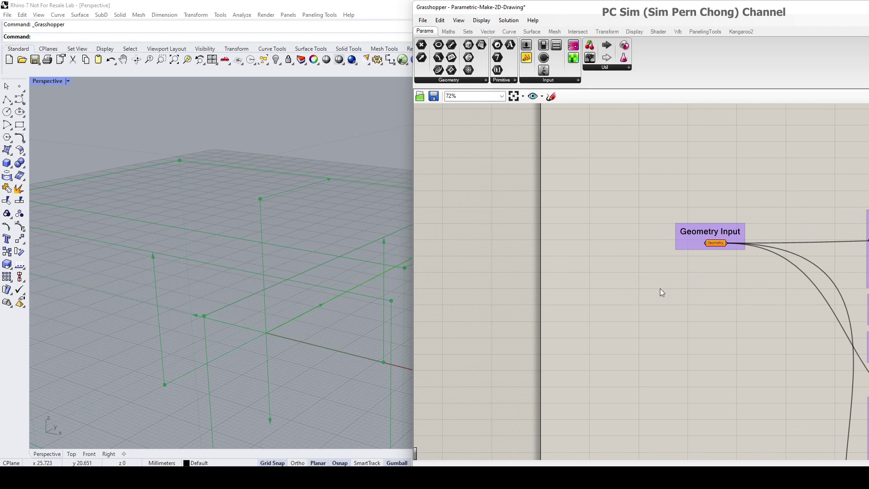
pyautogui.scroll(2, 738, 242)
pyautogui.moveTo(486, 261); pyautogui.dragTo(515, 267, button='right')
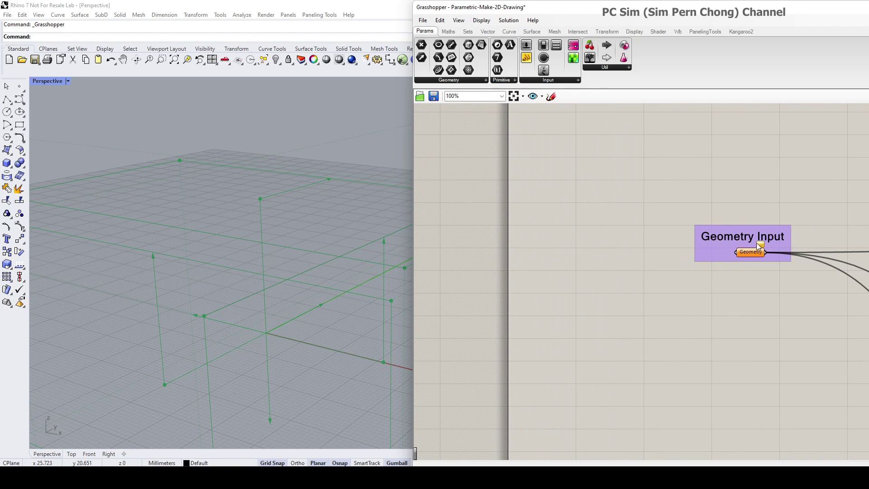
pyautogui.scroll(-2, 698, 263)
pyautogui.moveTo(655, 286); pyautogui.dragTo(760, 272, button='right')
# Paste the copied coil components in place with Edit > Paste In Place, then deselect them.
pyautogui.click(440, 21)
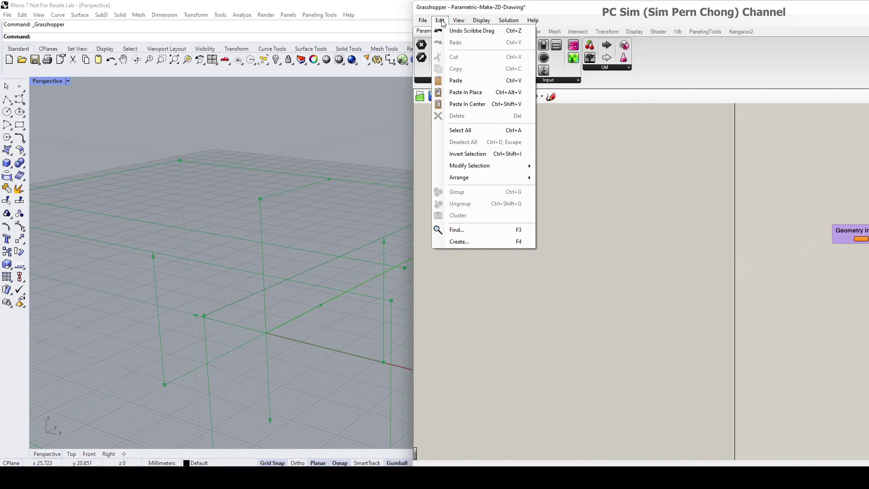
pyautogui.click(466, 92)
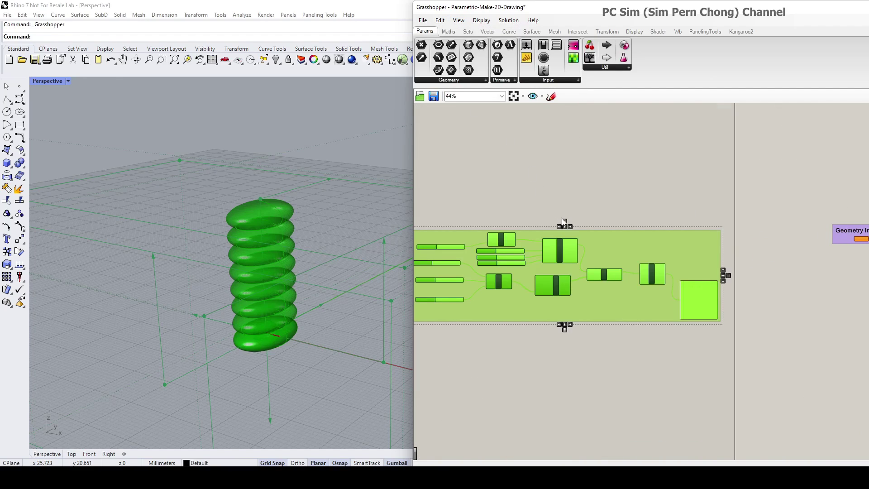
pyautogui.scroll(-2, 601, 206)
pyautogui.click(611, 289)
# Select Solid Union to preview the red coil as one Closed Brep and orbit the Perspective view.
pyautogui.scroll(2, 550, 300)
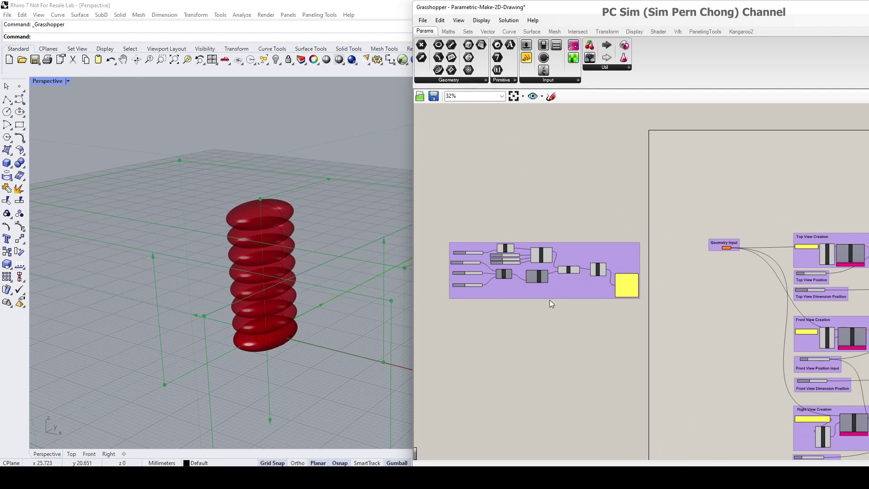
pyautogui.moveTo(545, 299); pyautogui.dragTo(500, 294, button='right')
pyautogui.scroll(4, 572, 263)
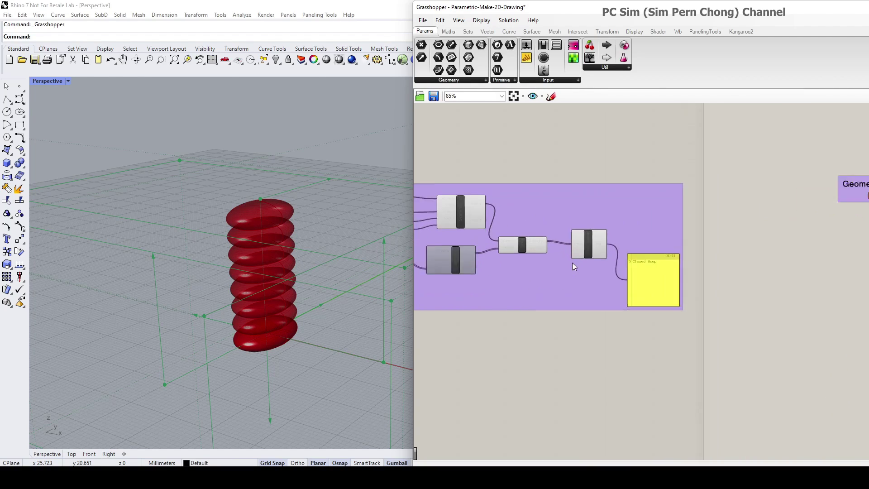
pyautogui.moveTo(591, 269); pyautogui.dragTo(530, 287, button='right')
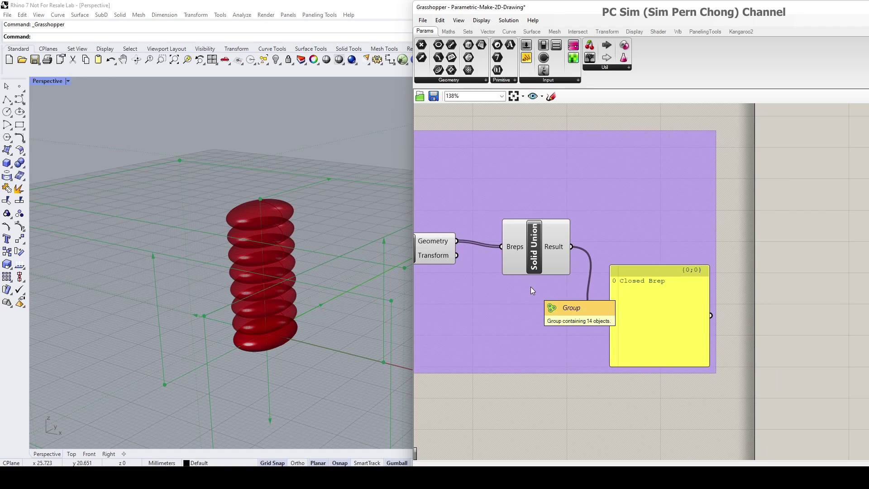
pyautogui.scroll(2, 530, 287)
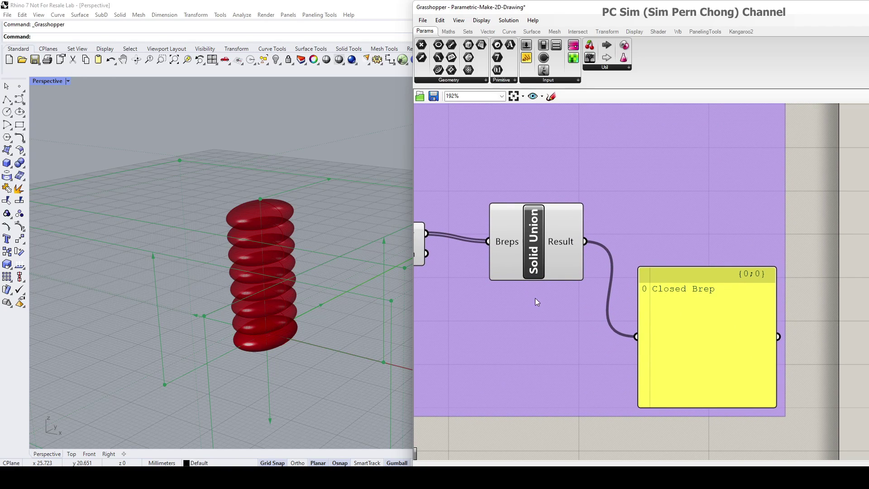
pyautogui.click(536, 236)
pyautogui.moveTo(289, 271); pyautogui.dragTo(272, 274, button='right')
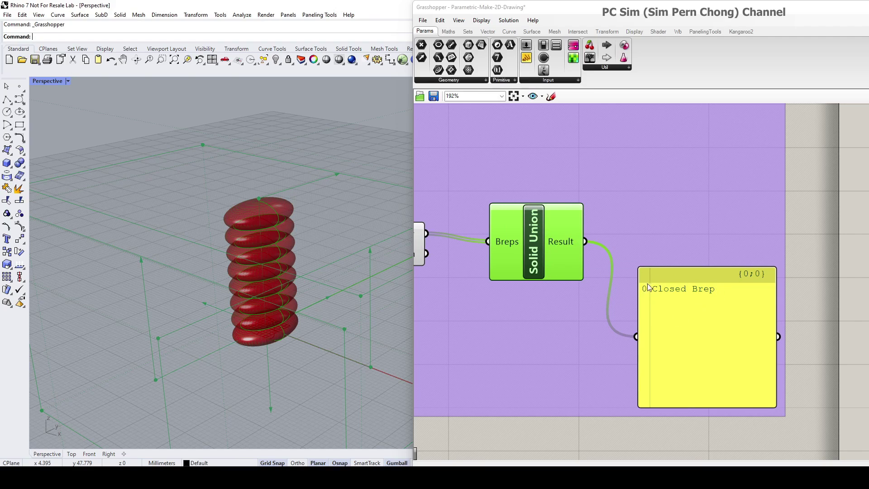
# Wire Solid Union's Result output into the Geometry Input parameter.
pyautogui.scroll(-3, 700, 290)
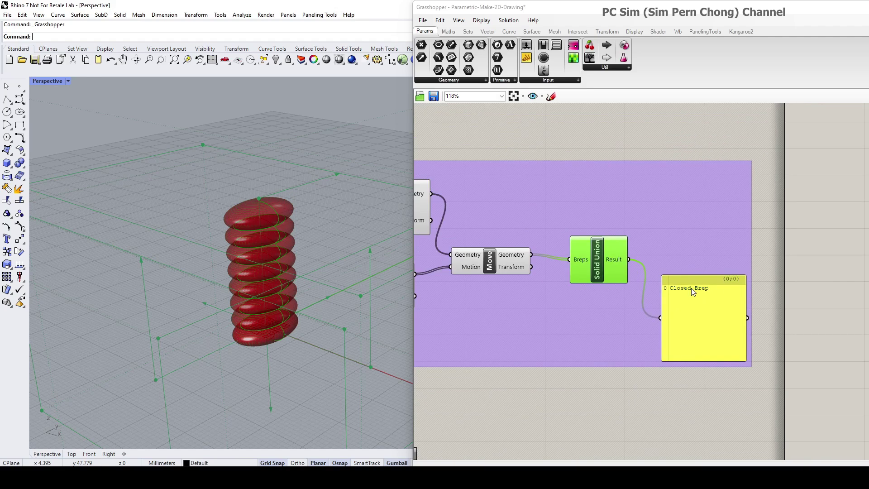
pyautogui.moveTo(689, 286); pyautogui.dragTo(534, 278, button='right')
pyautogui.scroll(-3, 553, 272)
pyautogui.moveTo(613, 268); pyautogui.dragTo(514, 281, button='right')
pyautogui.moveTo(439, 267); pyautogui.dragTo(698, 218)
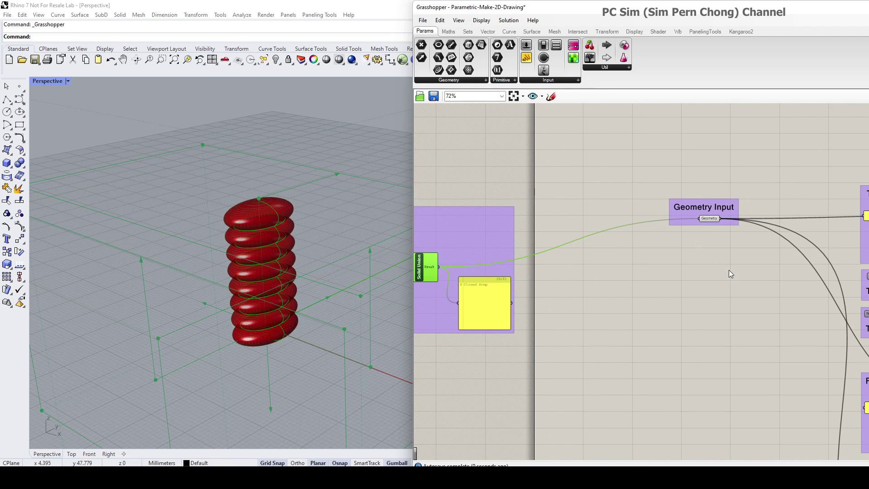
# Zoom out to show the view creation and Dimension Creation groups.
pyautogui.scroll(-2, 728, 269)
pyautogui.moveTo(672, 281); pyautogui.dragTo(441, 202, button='right')
pyautogui.scroll(-1, 599, 234)
pyautogui.moveTo(601, 232); pyautogui.dragTo(557, 228, button='right')
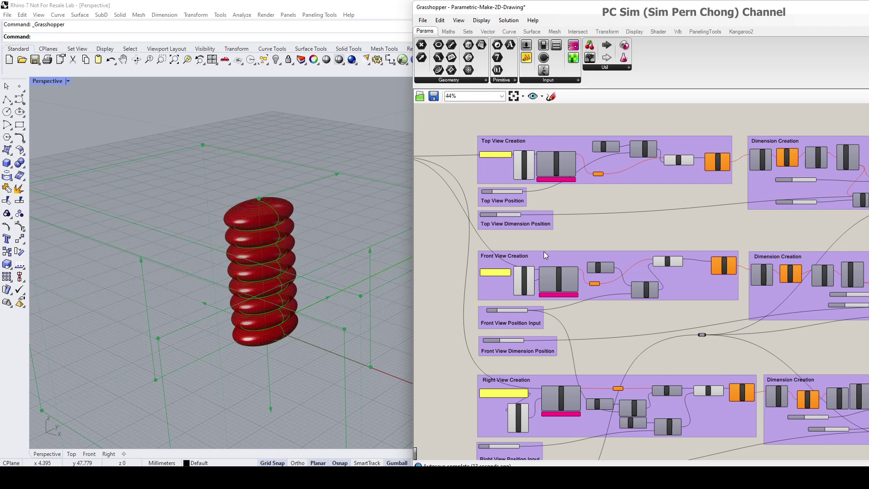
# Compute the top-view Make2D drawing and inspect its dimensioned circle in perspective.
pyautogui.scroll(3, 572, 205)
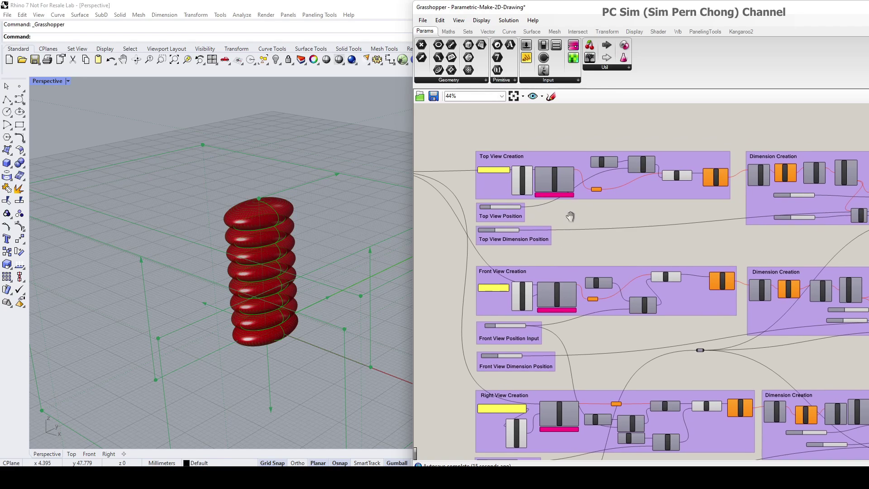
pyautogui.scroll(2, 562, 249)
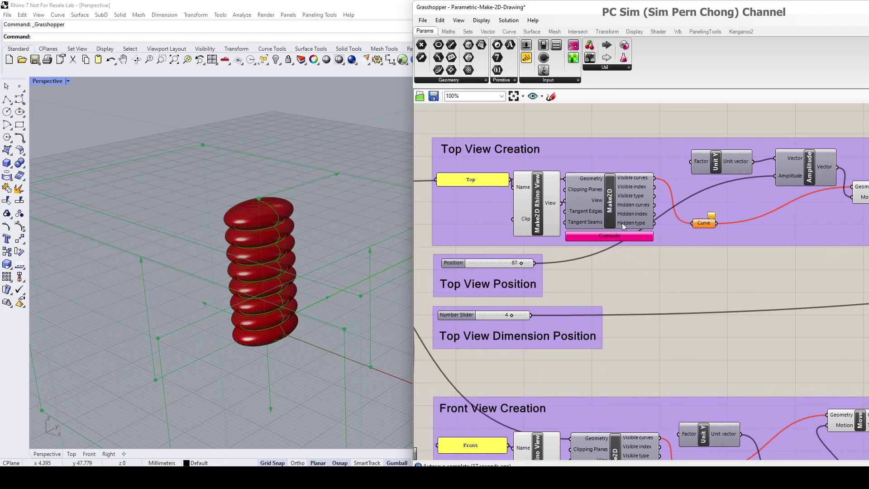
pyautogui.scroll(3, 621, 258)
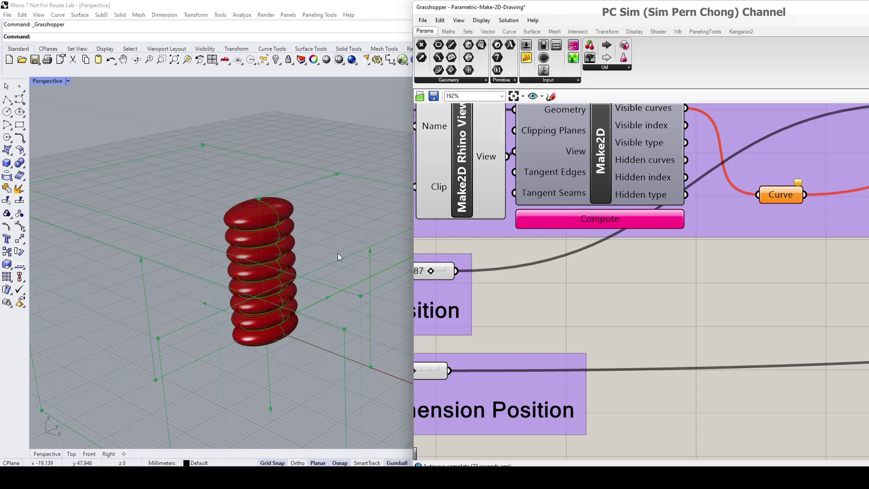
pyautogui.scroll(-3, 346, 249)
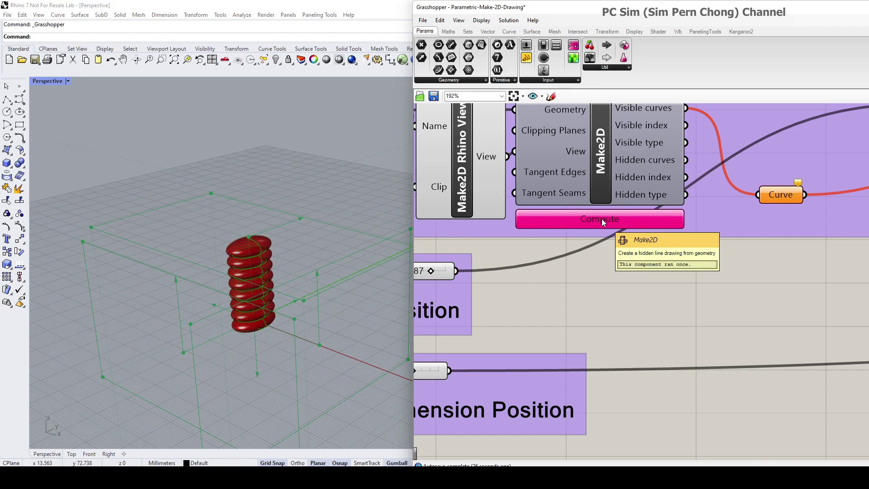
pyautogui.moveTo(318, 278)
pyautogui.mouseDown(button='right')
pyautogui.moveTo(358, 294)
pyautogui.moveTo(311, 263)
pyautogui.moveTo(260, 271)
pyautogui.mouseUp(button='right')
pyautogui.scroll(5, 286, 235)
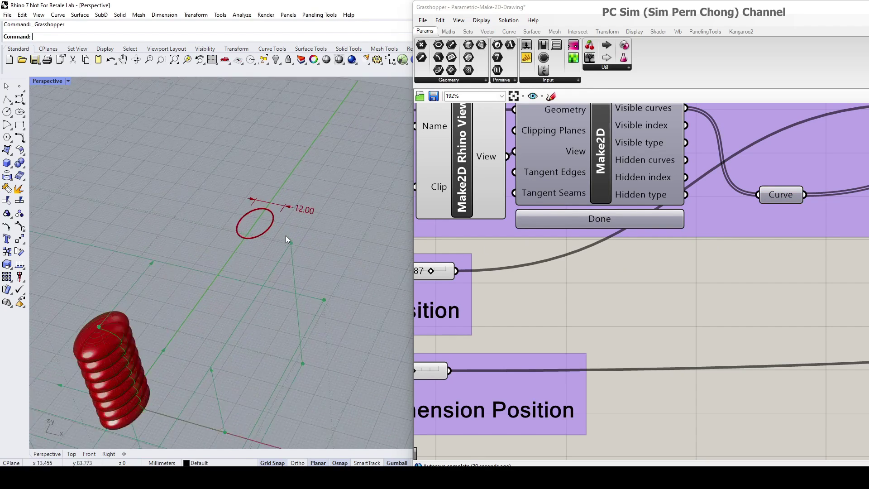
pyautogui.moveTo(257, 227); pyautogui.dragTo(254, 252, button='right')
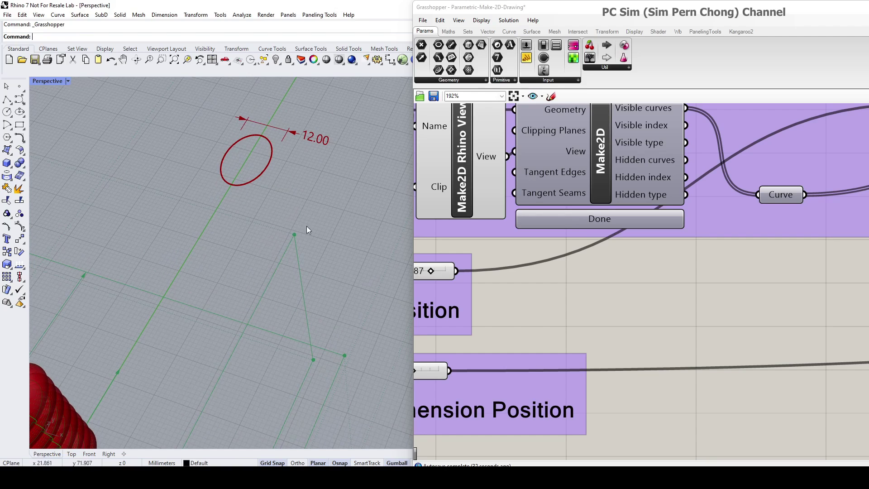
pyautogui.scroll(-5, 577, 278)
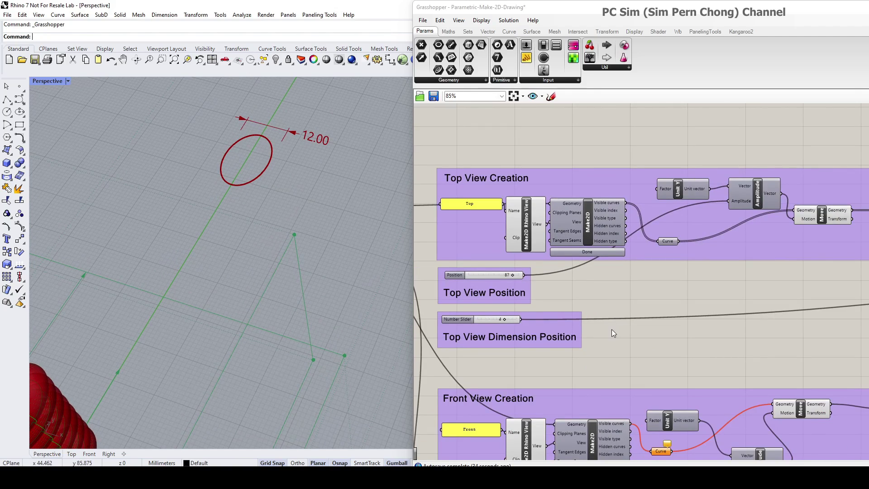
# Compute the Front View Creation Make2D hidden-line drawing.
pyautogui.moveTo(611, 330); pyautogui.dragTo(581, 178, button='right')
pyautogui.scroll(4, 582, 335)
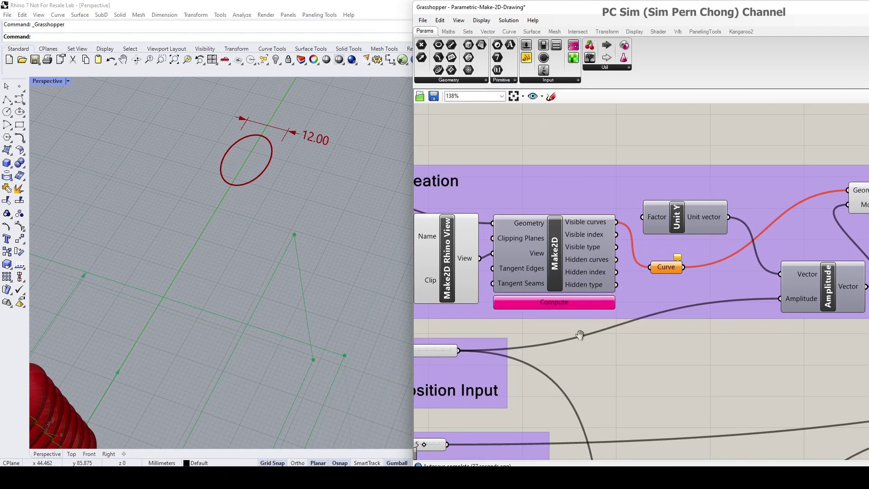
pyautogui.moveTo(589, 335); pyautogui.dragTo(683, 316, button='right')
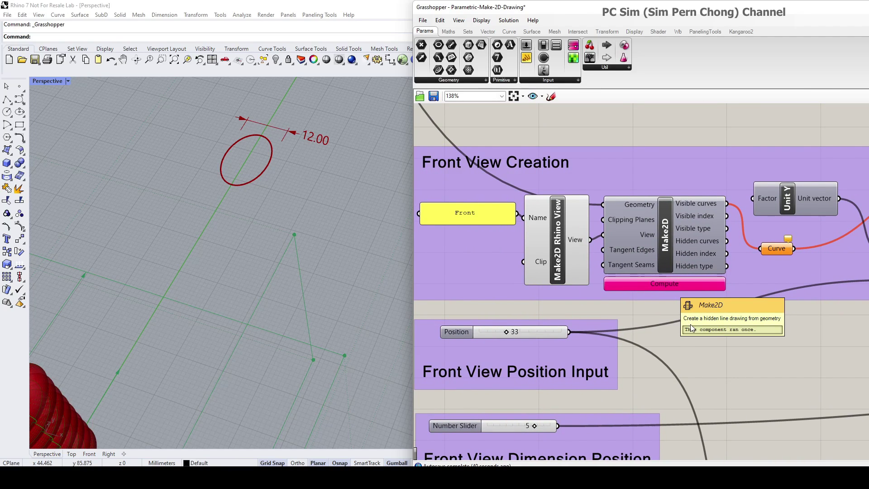
pyautogui.click(667, 284)
pyautogui.scroll(-3, 702, 346)
pyautogui.scroll(-1, 707, 355)
# Bring up the Right View Creation group and orbit around the new 34.00 and 18.00 drawings.
pyautogui.moveTo(704, 354); pyautogui.dragTo(599, 171, button='right')
pyautogui.scroll(3, 588, 366)
pyautogui.scroll(2, 576, 339)
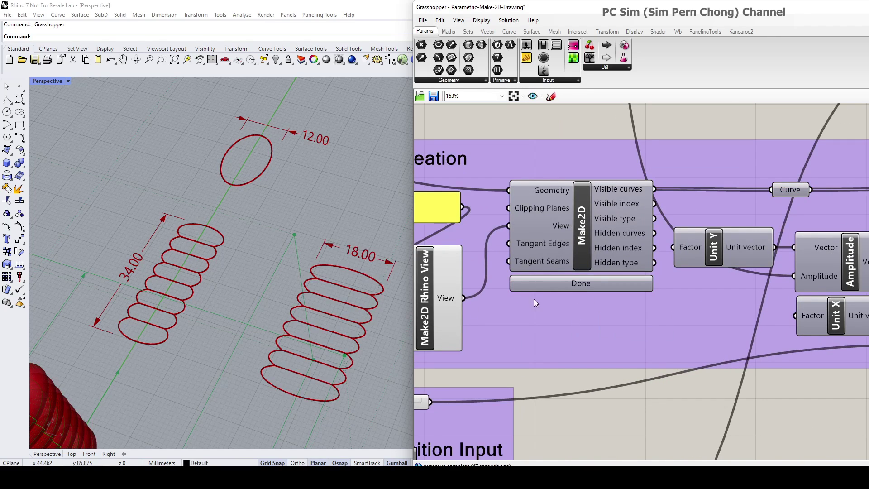
pyautogui.moveTo(243, 320); pyautogui.dragTo(264, 332, button='right')
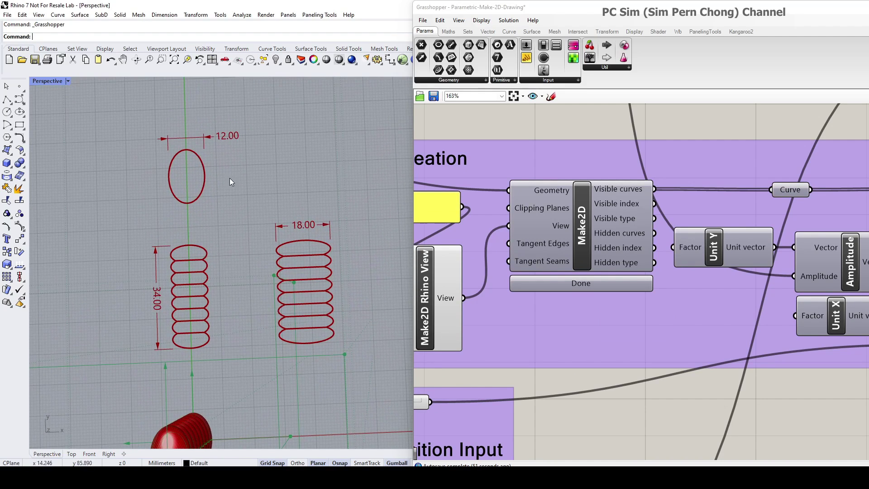
# Maximize the Top viewport to see the 12.00, 34.00 and 18.00 drawings flat.
pyautogui.doubleClick(41, 82)
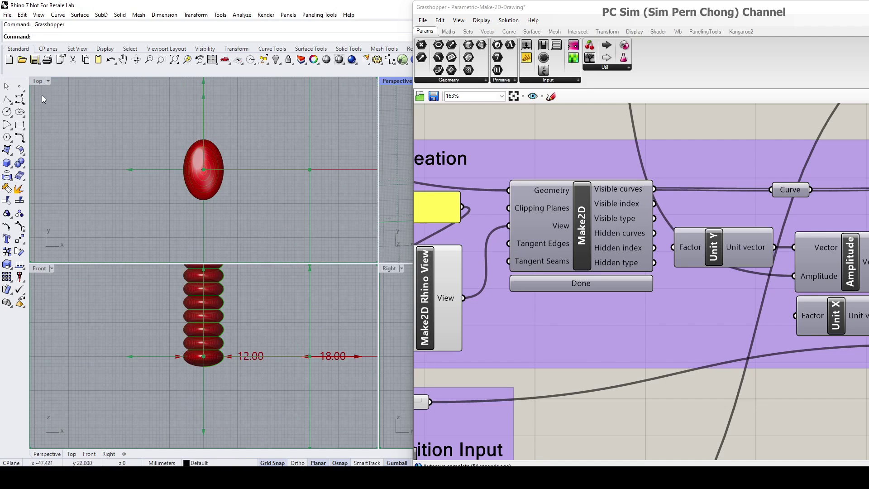
pyautogui.doubleClick(37, 83)
pyautogui.scroll(-5, 224, 180)
pyautogui.scroll(5, 244, 295)
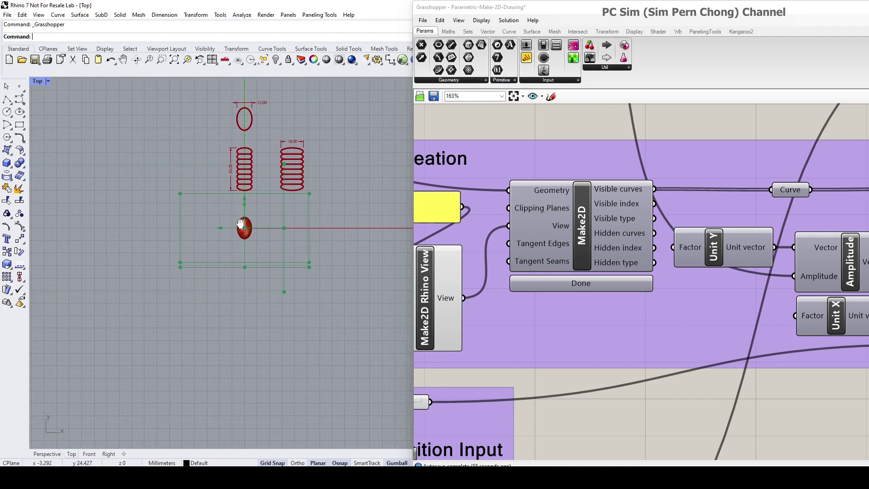
pyautogui.scroll(-3, 235, 298)
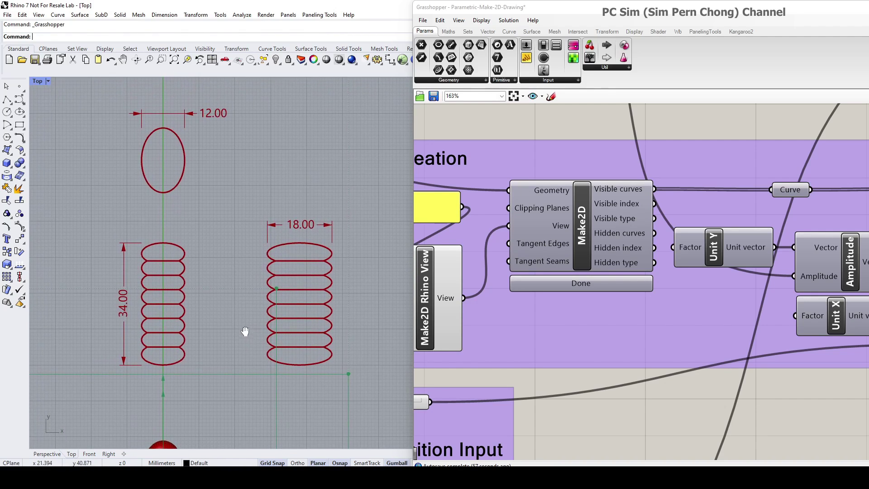
pyautogui.scroll(2, 253, 285)
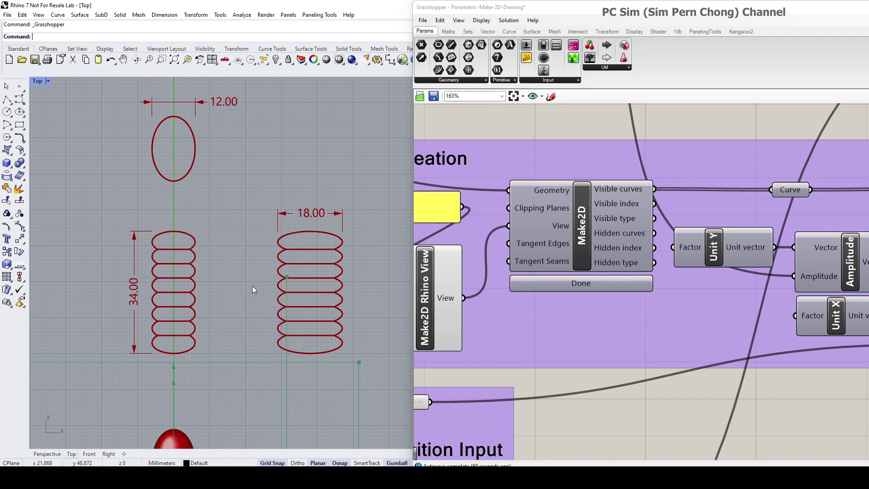
pyautogui.scroll(-1, 553, 305)
# Pan the Grasshopper canvas to the Right View Creation group and its inputs.
pyautogui.moveTo(552, 305); pyautogui.dragTo(627, 306, button='right')
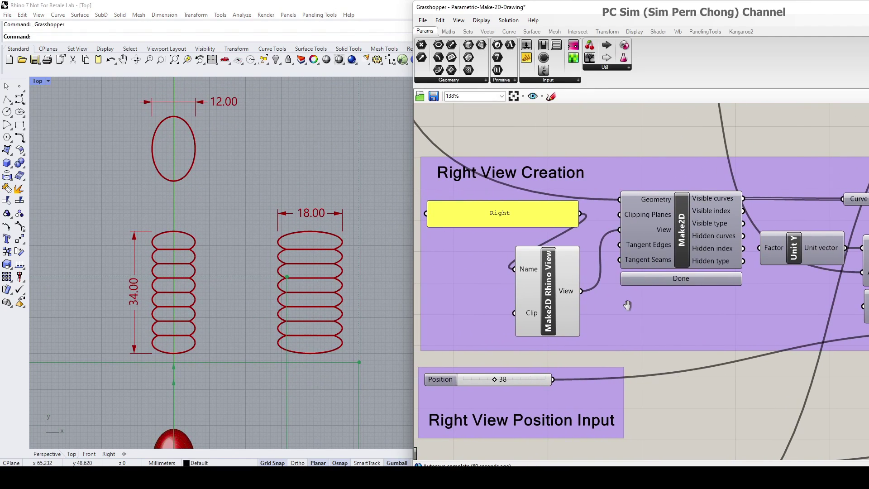
pyautogui.scroll(-3, 628, 306)
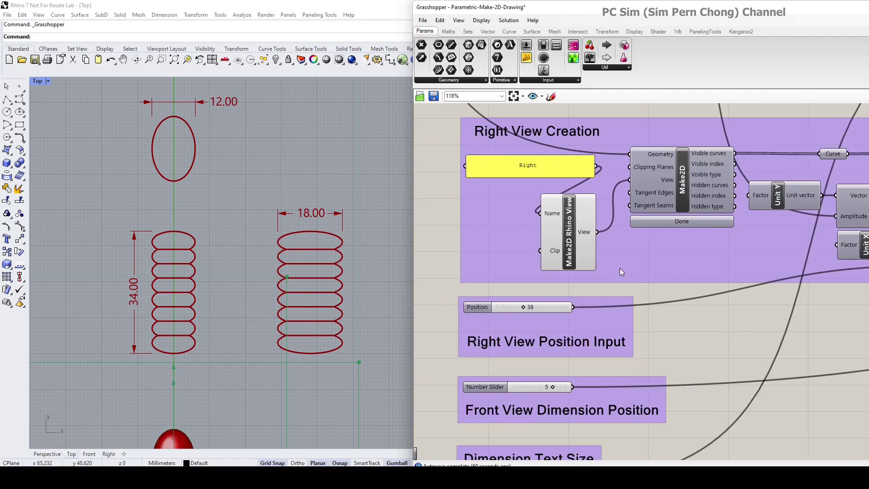
pyautogui.moveTo(620, 302); pyautogui.dragTo(607, 284, button='right')
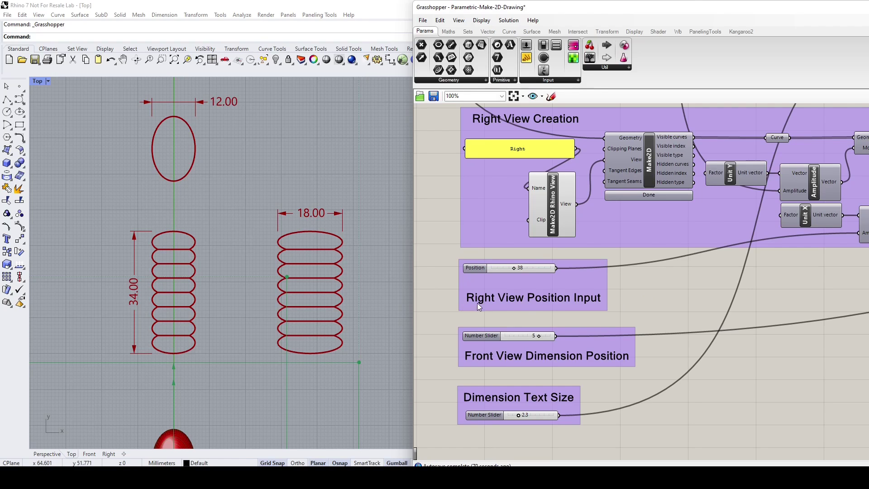
# Set the Top View Position slider from 87 to 76, moving the top drawing down.
pyautogui.scroll(-2, 540, 315)
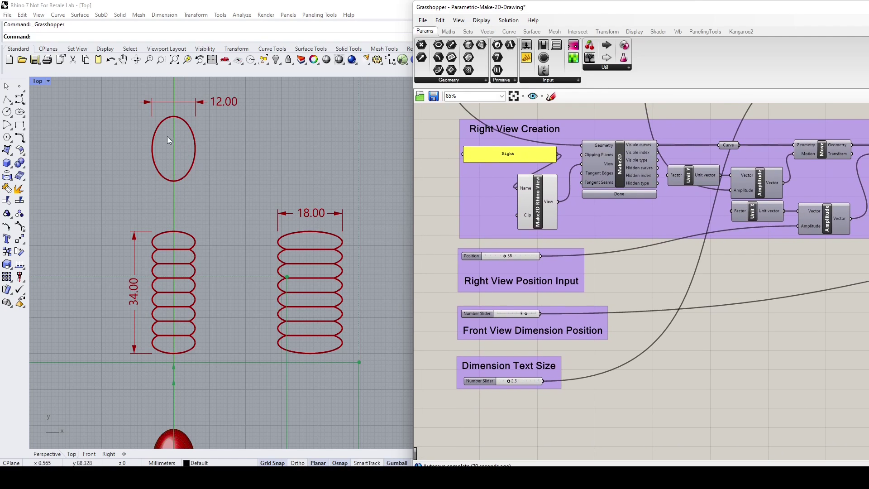
pyautogui.moveTo(536, 191); pyautogui.dragTo(541, 439, button='right')
pyautogui.moveTo(533, 223); pyautogui.dragTo(533, 436, button='right')
pyautogui.scroll(1, 530, 251)
pyautogui.scroll(1, 531, 252)
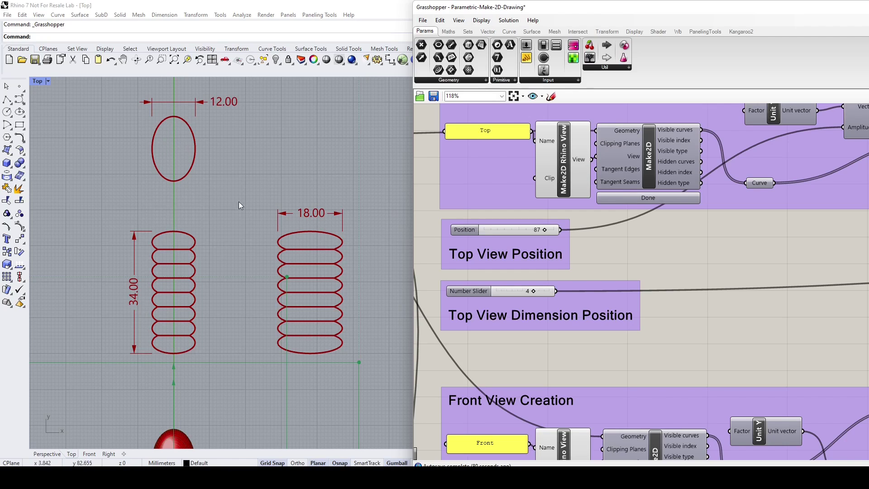
pyautogui.moveTo(540, 229); pyautogui.dragTo(538, 229)
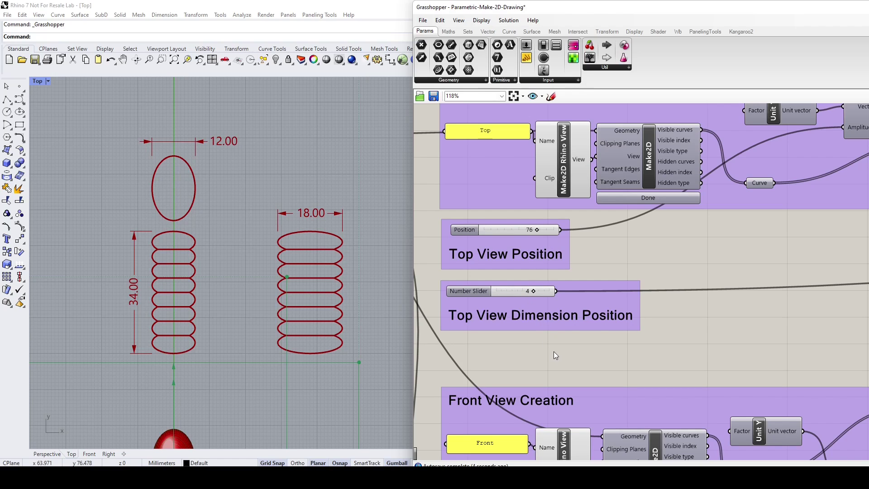
# Set the Top View Dimension Position slider from 4 to 3.
pyautogui.moveTo(554, 349); pyautogui.dragTo(564, 275, button='right')
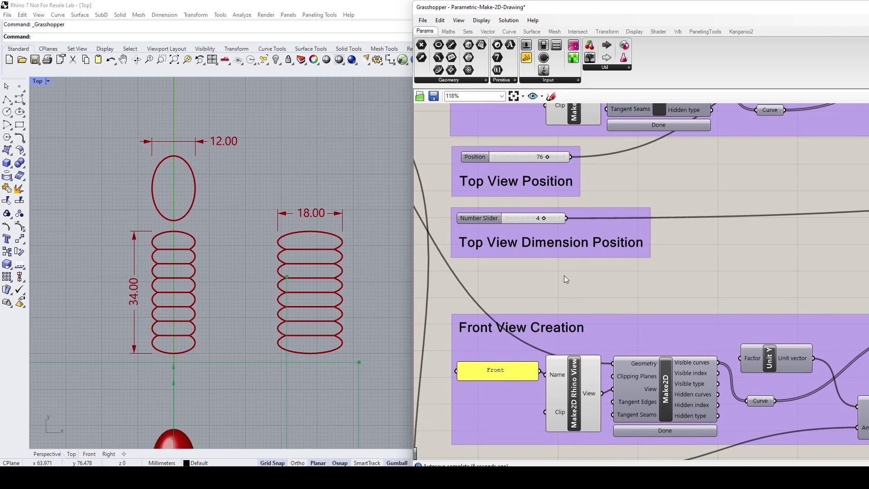
pyautogui.scroll(1, 564, 242)
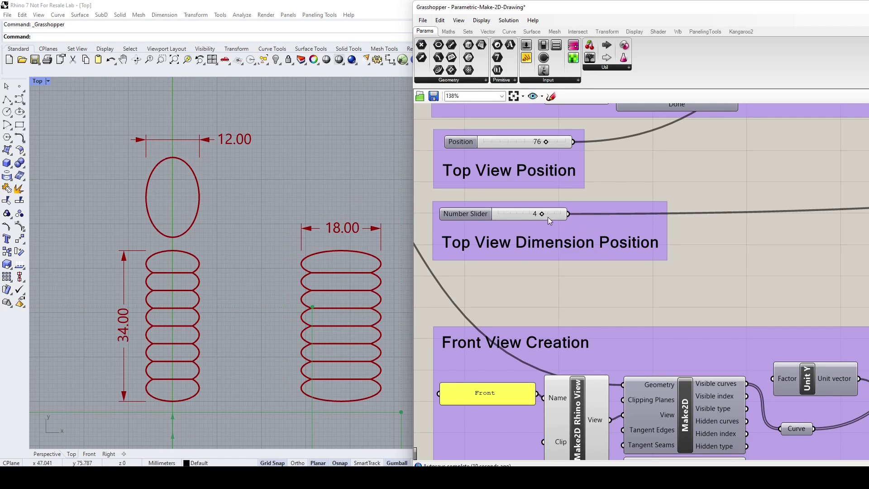
pyautogui.moveTo(542, 215)
pyautogui.mouseDown()
pyautogui.moveTo(532, 215)
pyautogui.moveTo(539, 218)
pyautogui.mouseUp()
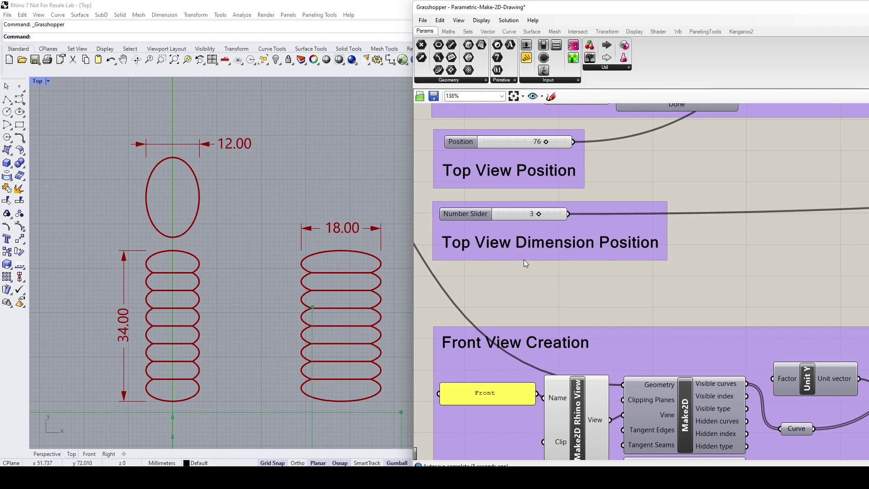
pyautogui.scroll(-4, 525, 262)
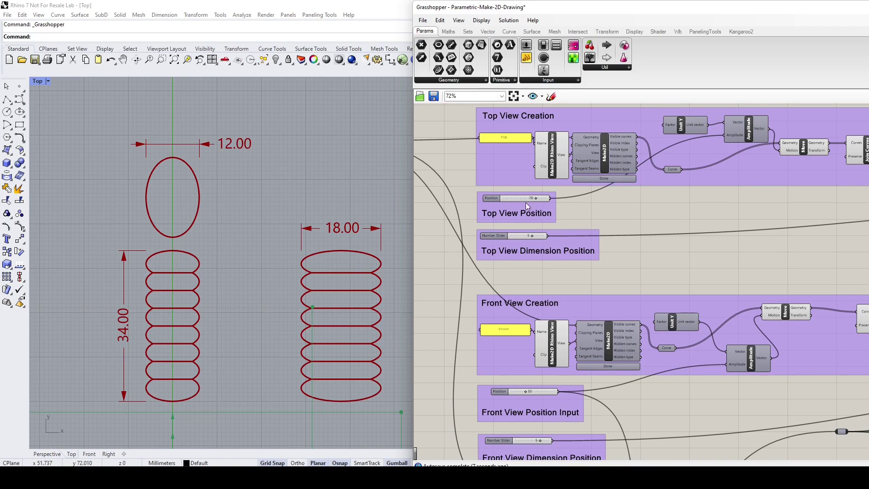
# Set the Front View Position slider from 33 to 28, lowering the front and right drawings.
pyautogui.moveTo(551, 343); pyautogui.dragTo(556, 228, button='right')
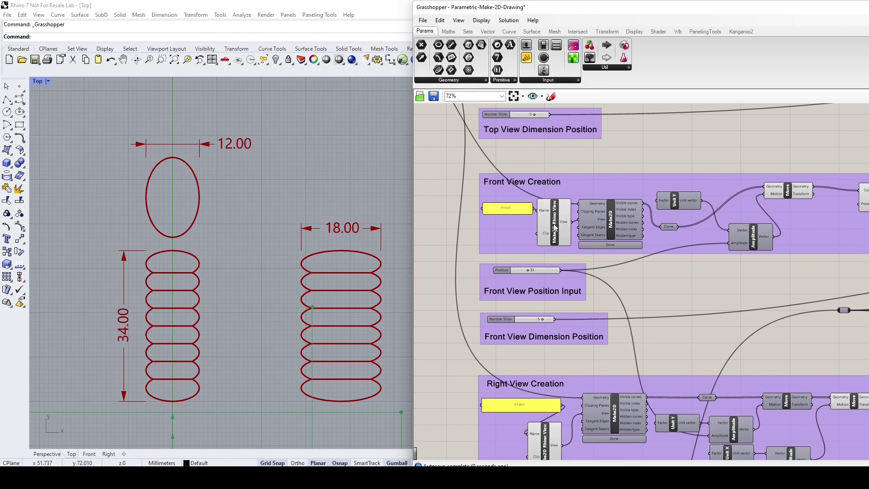
pyautogui.scroll(1, 549, 291)
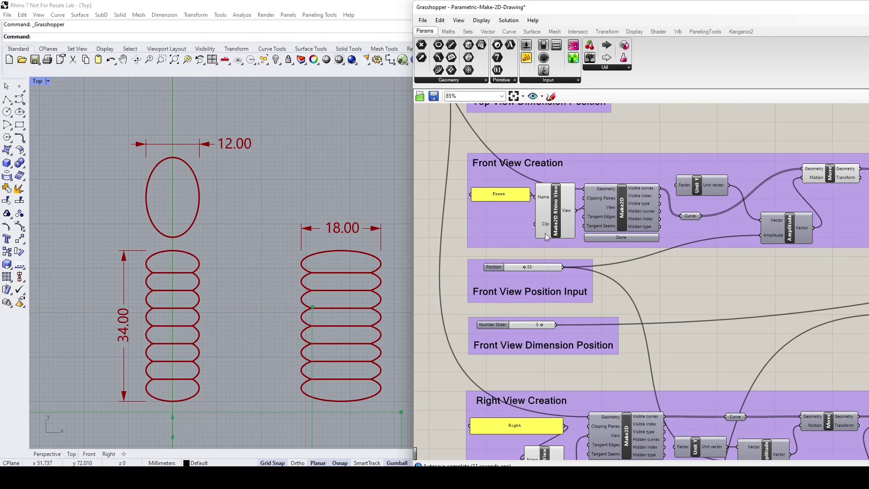
pyautogui.moveTo(505, 277); pyautogui.dragTo(540, 262, button='right')
pyautogui.scroll(2, 529, 255)
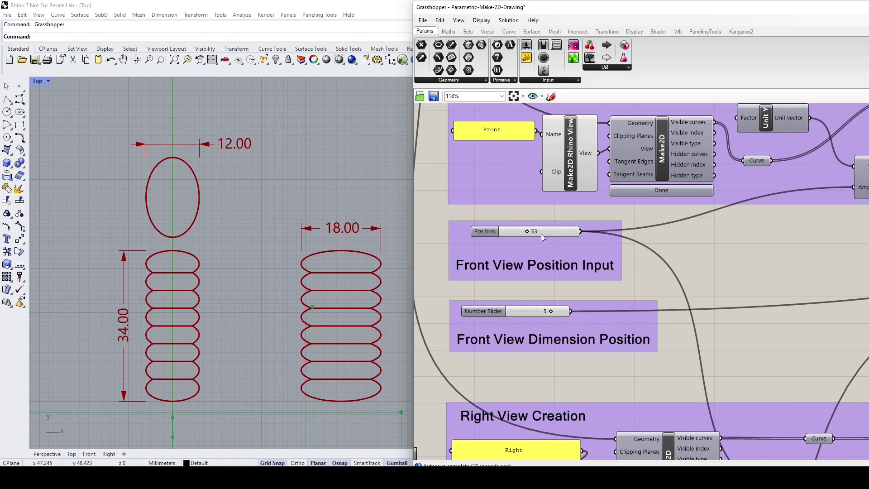
pyautogui.moveTo(528, 231); pyautogui.dragTo(522, 236)
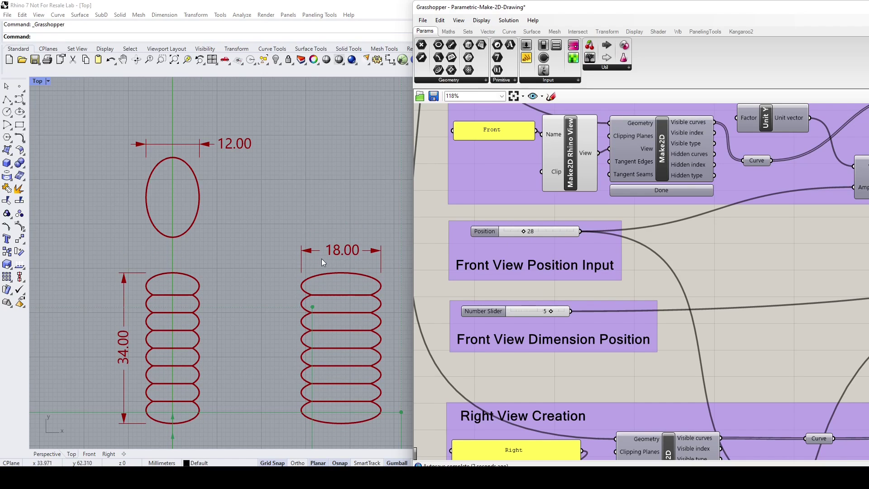
pyautogui.scroll(-3, 321, 259)
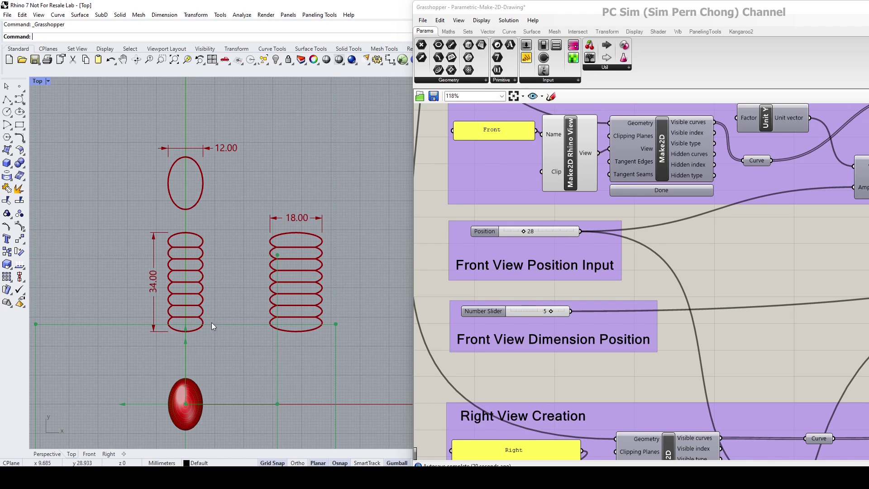
# Set the Right View Position slider to 36, moving the 18.00 drawing nearer the front view.
pyautogui.scroll(-2, 610, 342)
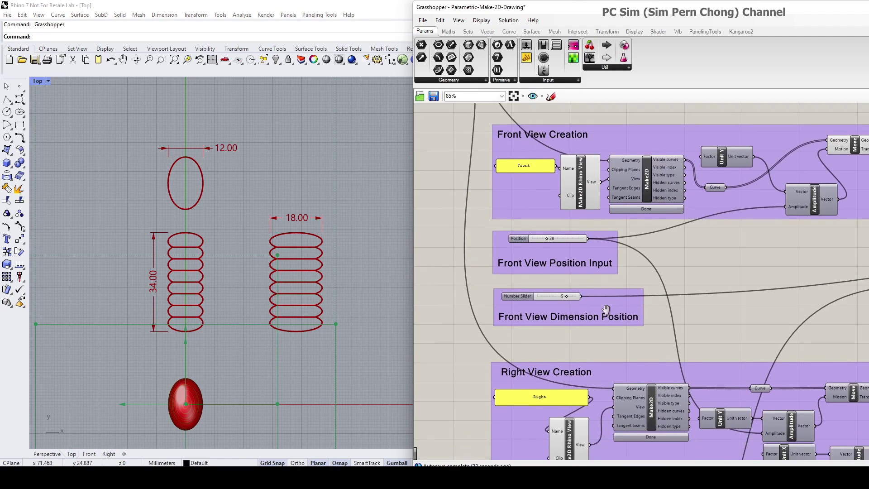
pyautogui.moveTo(605, 309); pyautogui.dragTo(588, 204, button='right')
pyautogui.moveTo(566, 354); pyautogui.dragTo(554, 224, button='right')
pyautogui.scroll(1, 529, 289)
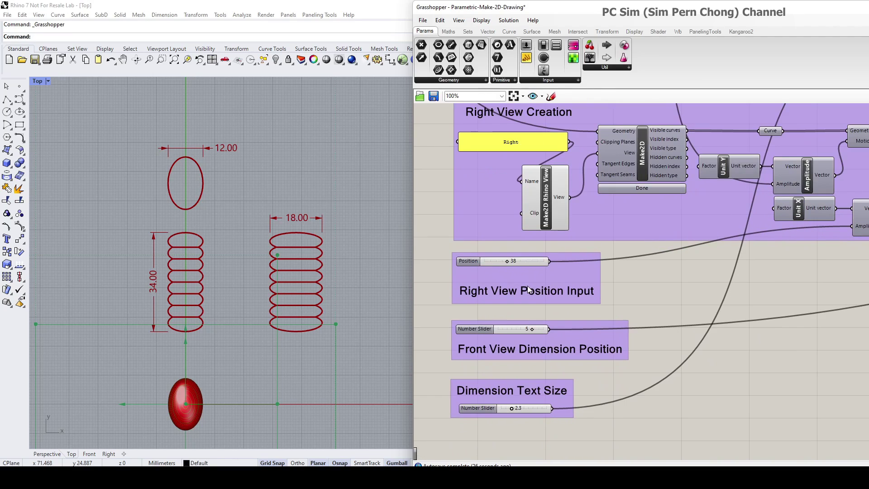
pyautogui.scroll(1, 338, 275)
pyautogui.moveTo(337, 276); pyautogui.dragTo(329, 290, button='right')
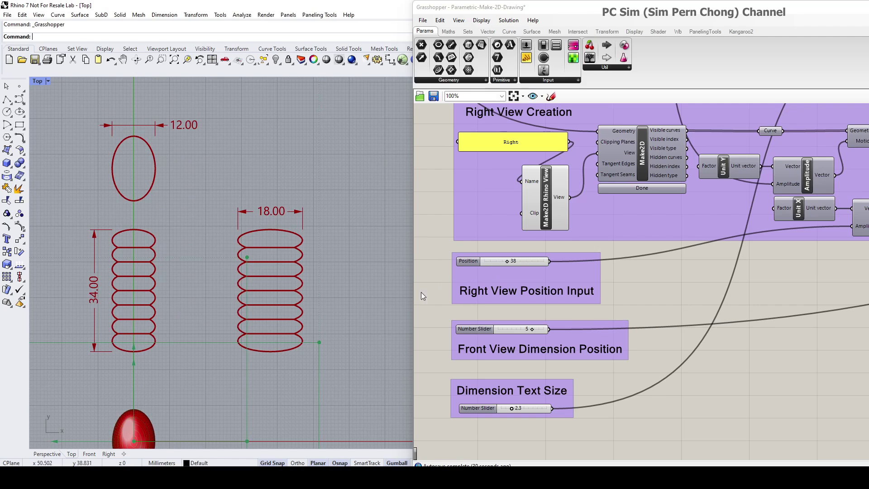
pyautogui.moveTo(507, 261); pyautogui.dragTo(507, 262)
# Zoom the canvas in on the Dimension Text Size slider.
pyautogui.scroll(2, 280, 314)
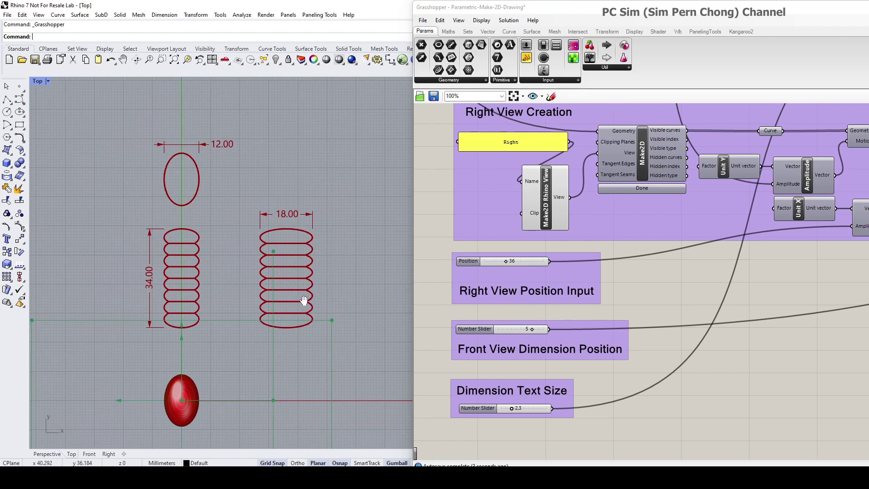
pyautogui.scroll(-2, 263, 321)
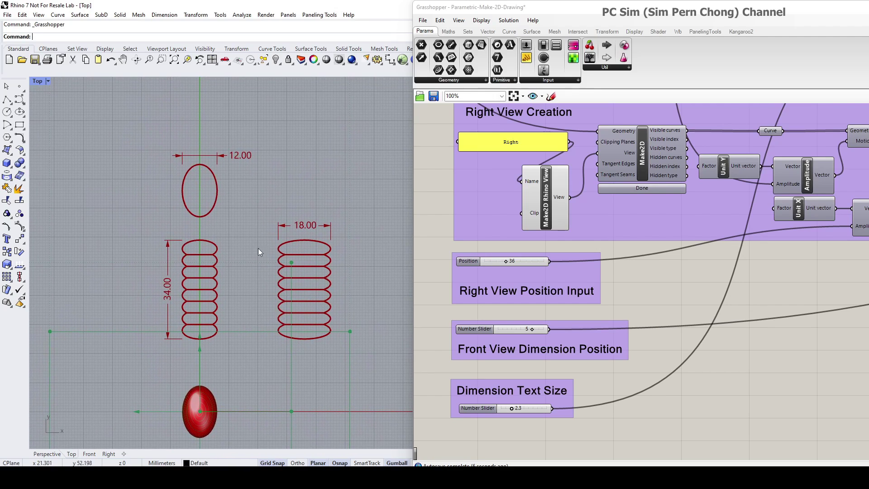
pyautogui.scroll(2, 245, 186)
pyautogui.scroll(-2, 243, 185)
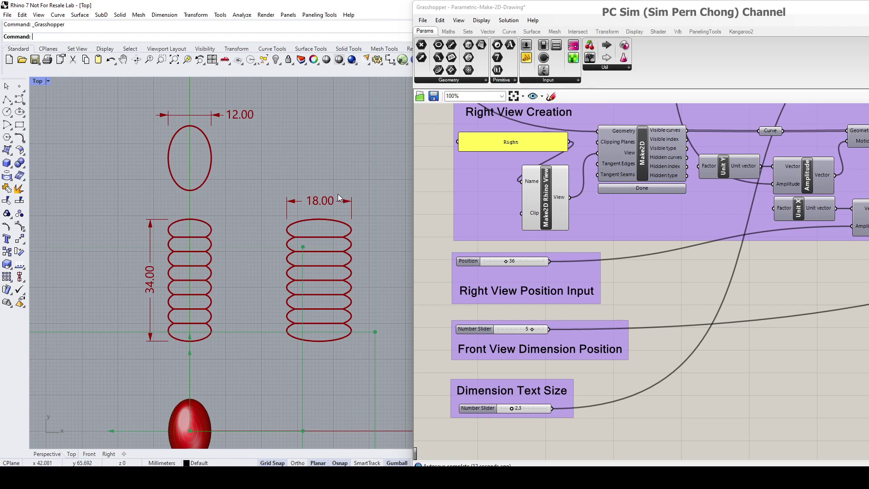
pyautogui.moveTo(524, 411); pyautogui.dragTo(553, 316, button='right')
pyautogui.scroll(3, 553, 316)
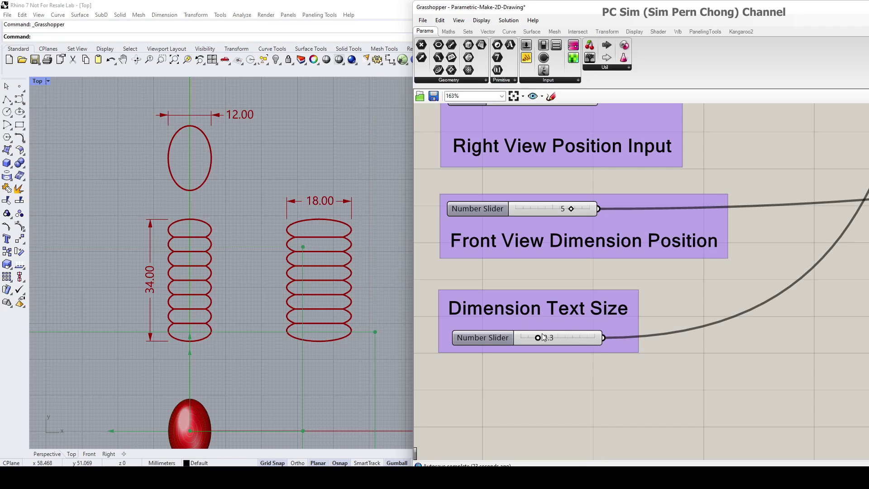
# Lower Dimension Text Size from 2.3 to 1.6, shrinking the 12.00, 34.00 and 18.00 labels.
pyautogui.moveTo(537, 339)
pyautogui.mouseDown()
pyautogui.moveTo(529, 339)
pyautogui.moveTo(547, 339)
pyautogui.moveTo(535, 338)
pyautogui.mouseUp()
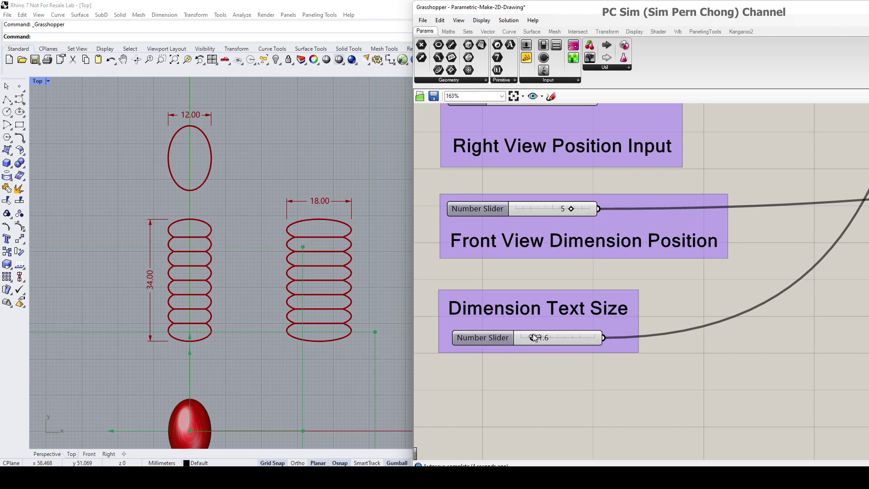
pyautogui.scroll(-3, 345, 290)
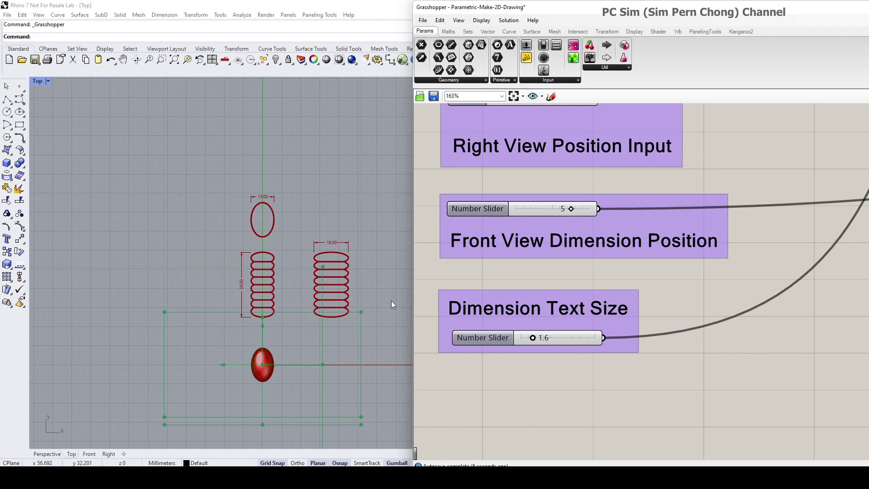
pyautogui.scroll(-3, 513, 260)
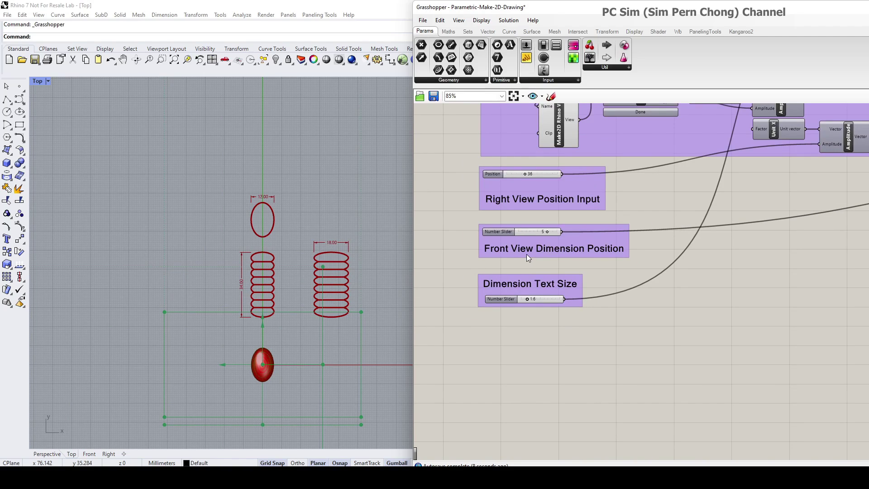
pyautogui.moveTo(536, 229); pyautogui.dragTo(635, 357, button='right')
pyautogui.scroll(-3, 643, 287)
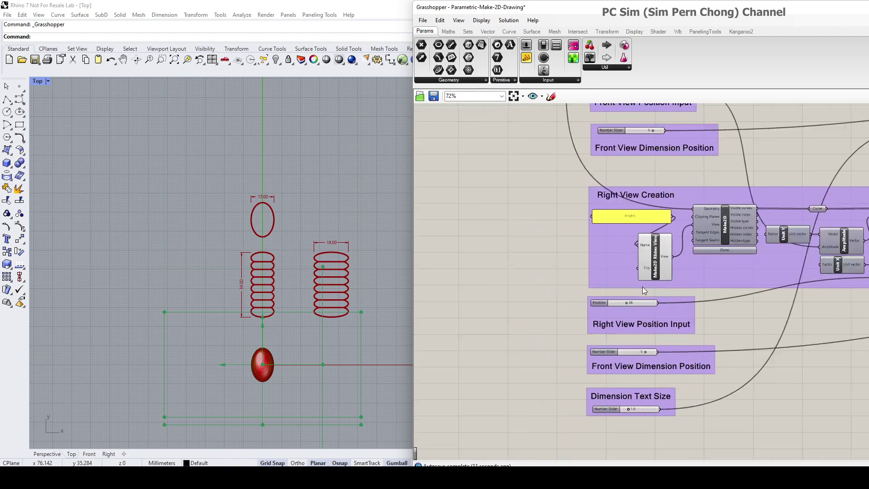
pyautogui.moveTo(635, 270); pyautogui.dragTo(593, 288, button='right')
pyautogui.scroll(-2, 580, 235)
# Maximize the Perspective viewport and orbit to a steeper angle over the coil and drawings.
pyautogui.moveTo(580, 235); pyautogui.dragTo(587, 313, button='right')
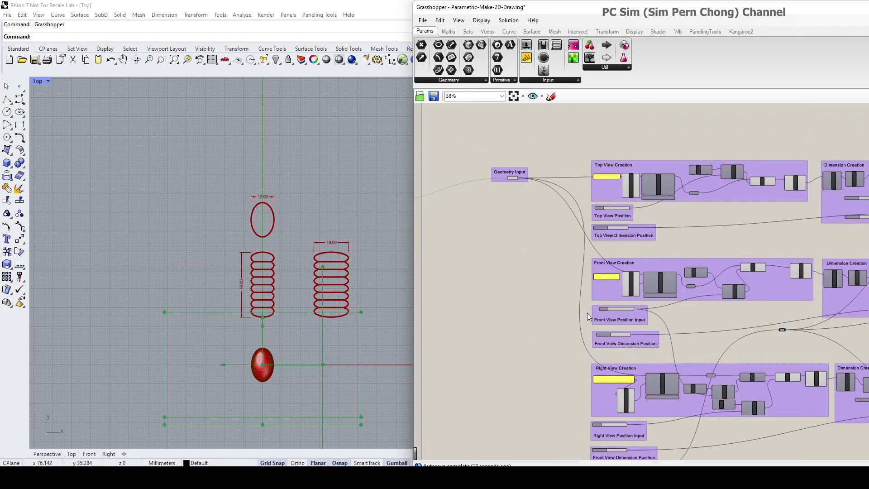
pyautogui.scroll(-2, 474, 268)
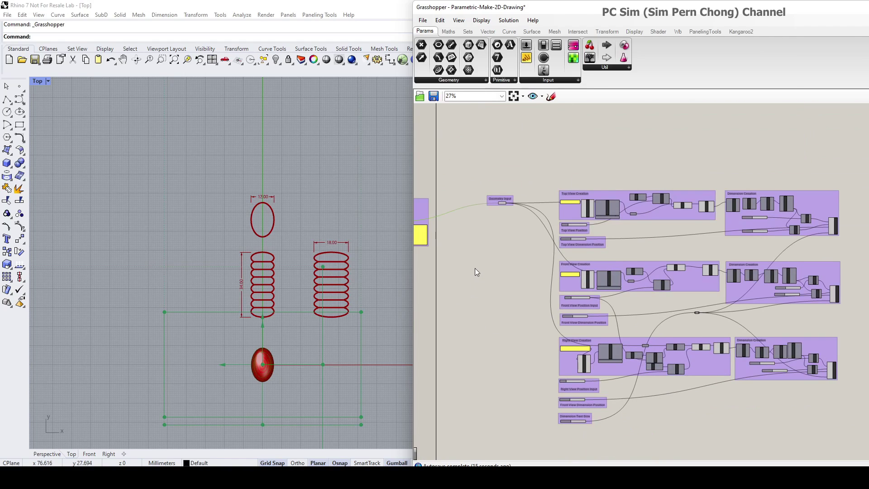
pyautogui.doubleClick(38, 81)
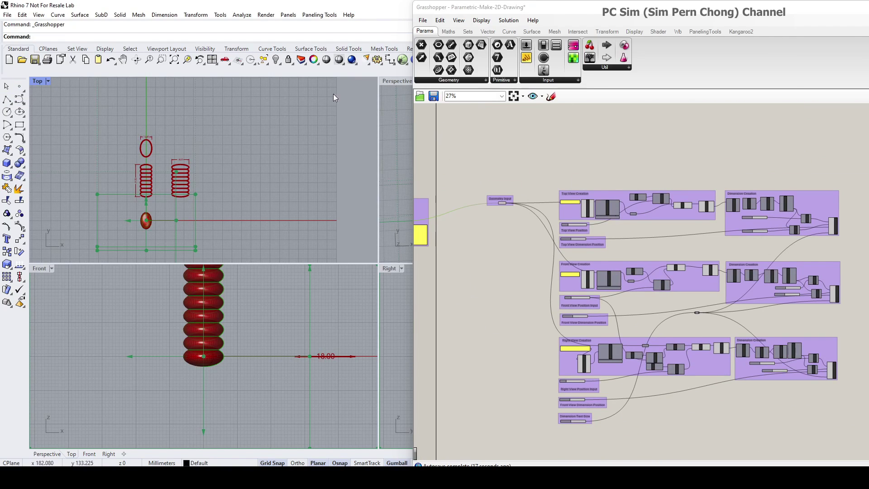
pyautogui.doubleClick(386, 83)
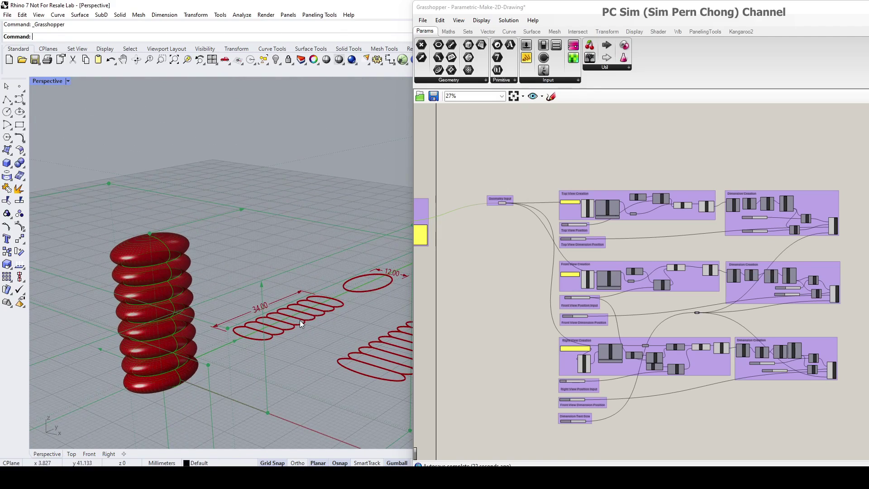
pyautogui.scroll(-3, 300, 320)
pyautogui.moveTo(313, 323); pyautogui.dragTo(218, 301, button='right')
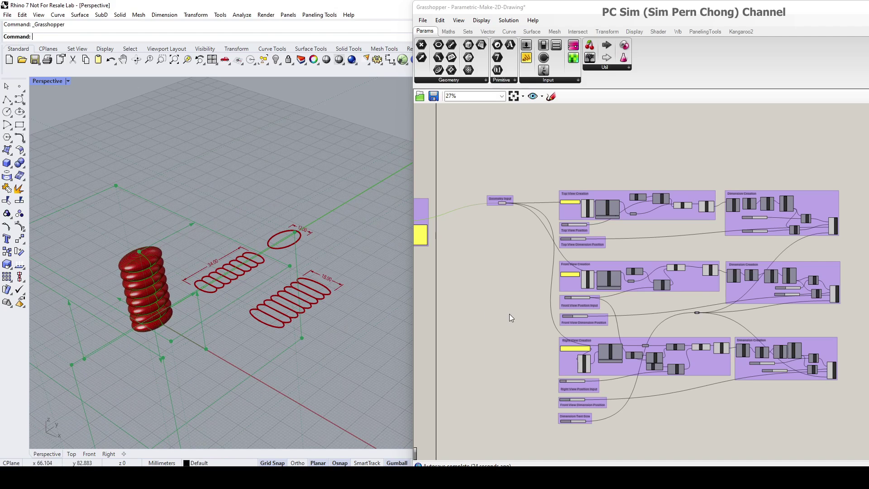
# Bring the coil-building group with Sphere, Series and Move into view in Grasshopper.
pyautogui.scroll(-2, 508, 314)
pyautogui.scroll(8, 508, 314)
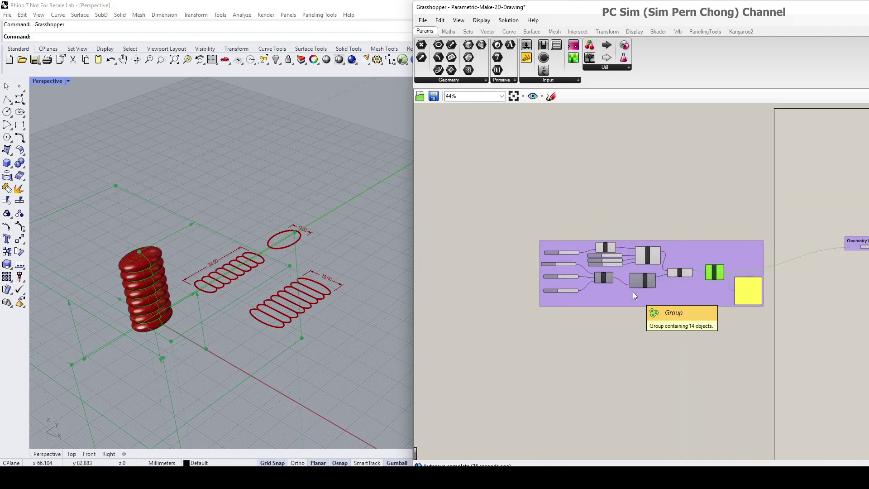
pyautogui.moveTo(633, 291); pyautogui.dragTo(723, 350, button='right')
pyautogui.scroll(2, 550, 288)
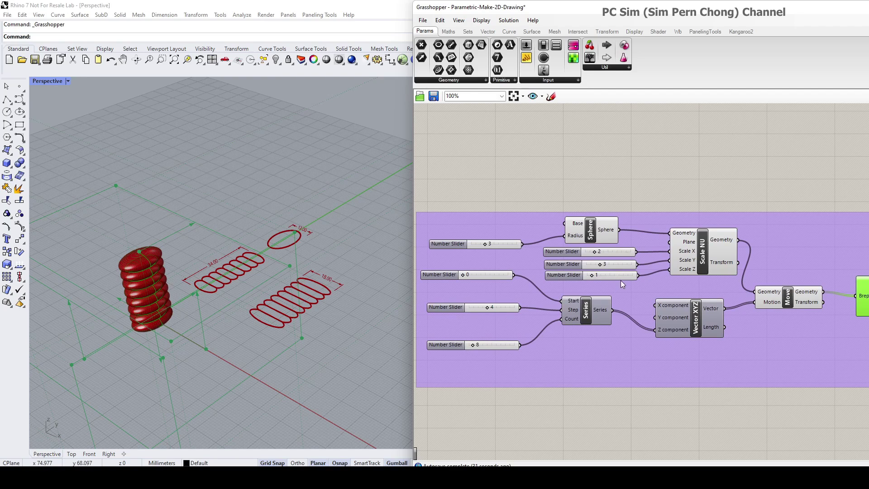
# Raise the coil's Scale X and Scale Y to 4, widening the solid in the perspective view.
pyautogui.scroll(2, 622, 272)
pyautogui.moveTo(585, 261); pyautogui.dragTo(593, 247)
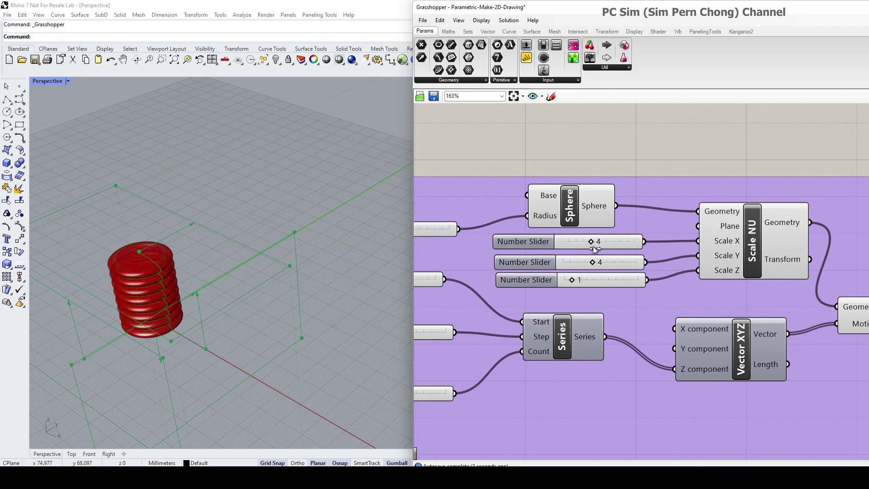
pyautogui.moveTo(175, 253); pyautogui.dragTo(188, 320, button='right')
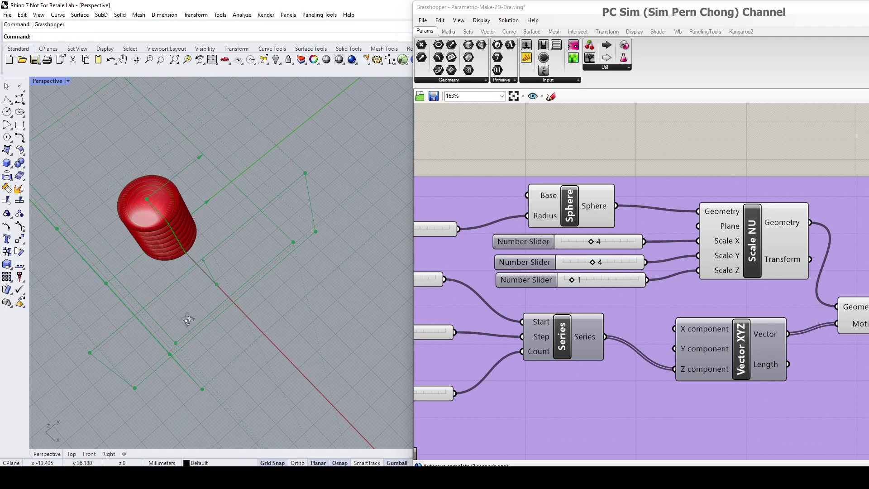
pyautogui.scroll(-2, 456, 263)
pyautogui.scroll(-4, 456, 262)
pyautogui.moveTo(132, 246); pyautogui.dragTo(176, 177, button='right')
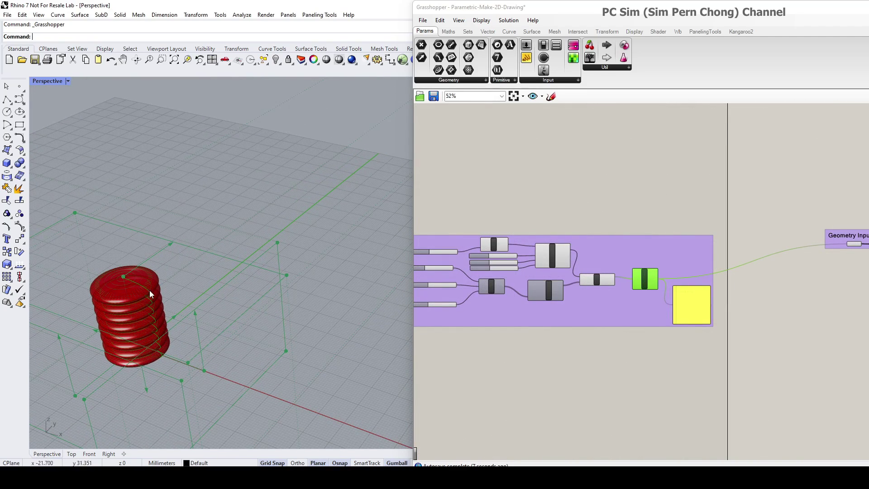
pyautogui.scroll(-3, 570, 316)
# Recompute the Make2D drawings for the wider coil, now dimensioned 24.00 top, 34.00 front, 24.00 right.
pyautogui.moveTo(683, 312); pyautogui.dragTo(428, 264, button='right')
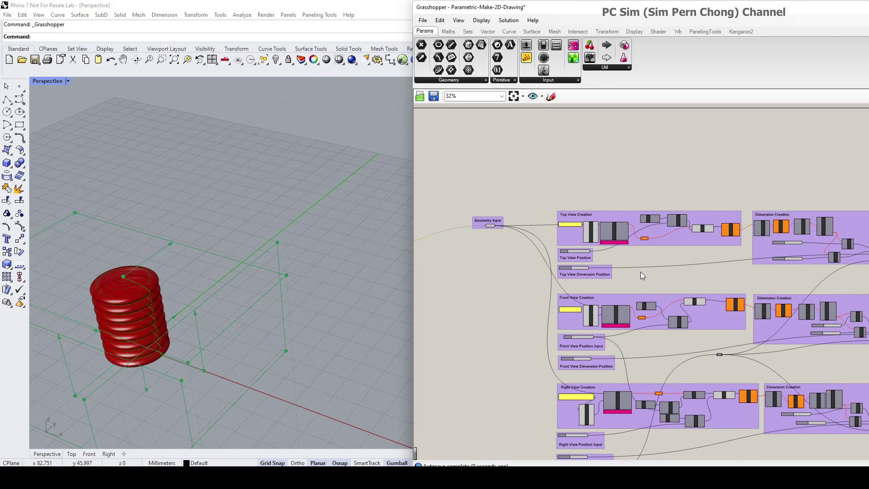
pyautogui.moveTo(640, 271); pyautogui.dragTo(567, 213, button='right')
pyautogui.scroll(2, 550, 202)
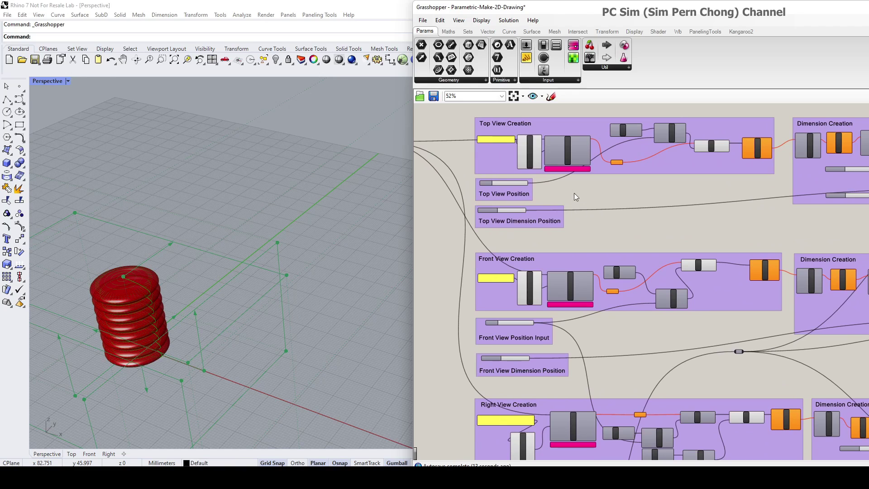
pyautogui.scroll(2, 586, 186)
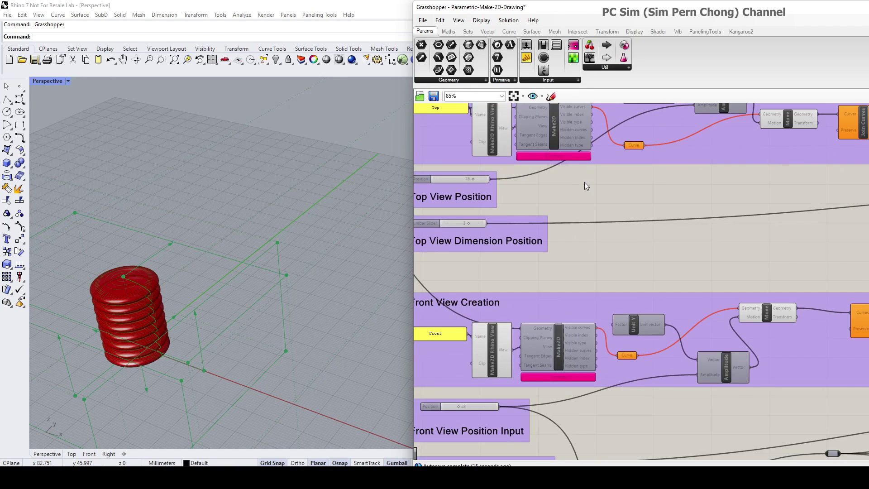
pyautogui.moveTo(566, 179); pyautogui.dragTo(575, 222, button='right')
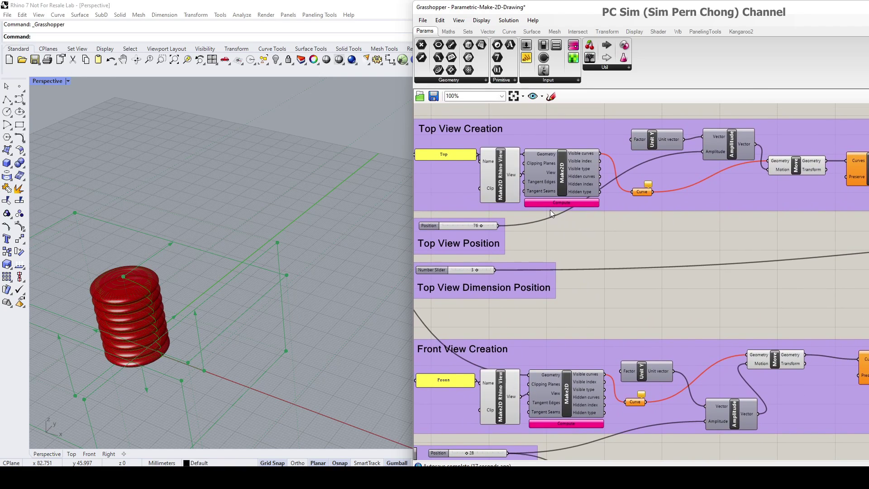
pyautogui.scroll(2, 550, 209)
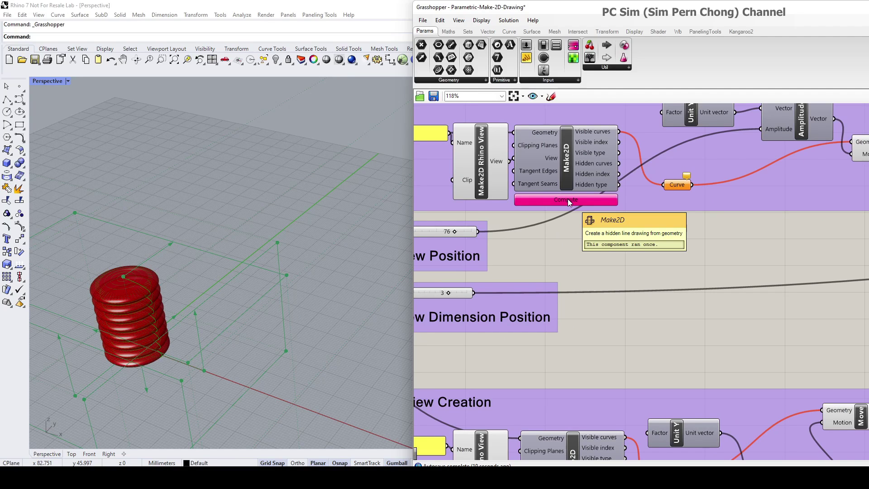
pyautogui.click(568, 199)
pyautogui.scroll(-2, 592, 232)
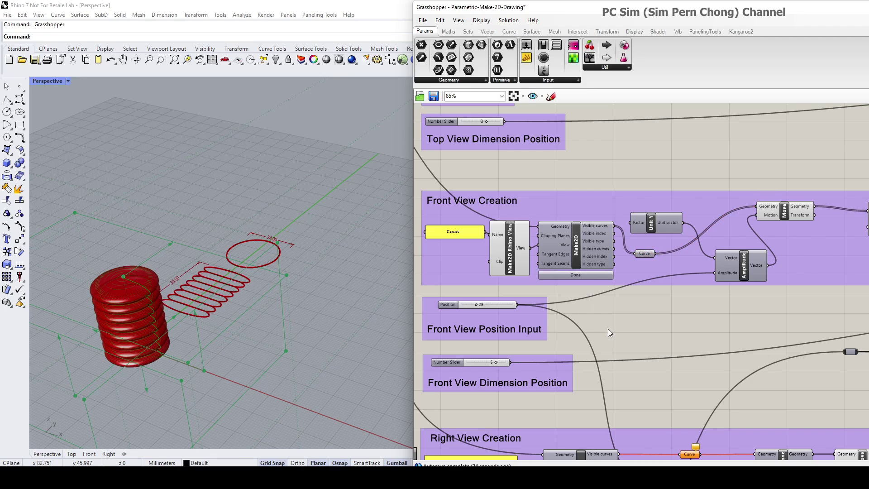
pyautogui.scroll(-2, 608, 329)
pyautogui.moveTo(610, 362); pyautogui.dragTo(588, 204, button='right')
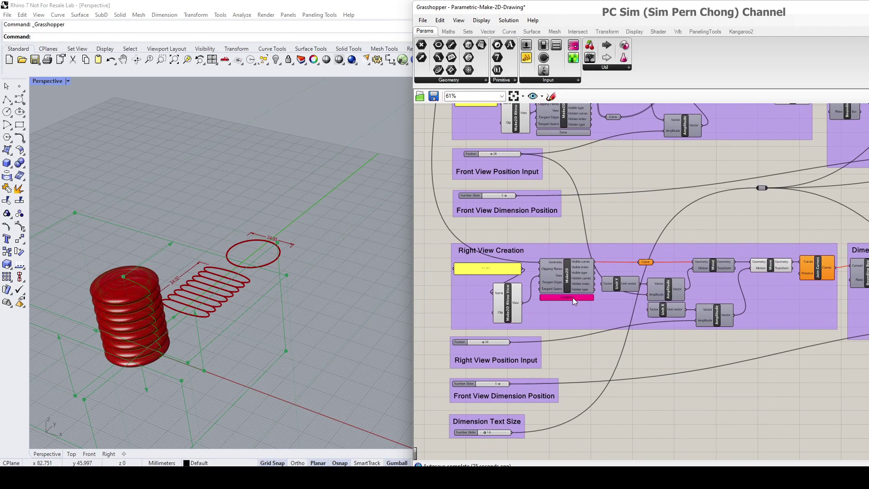
pyautogui.moveTo(285, 276); pyautogui.dragTo(313, 340, button='right')
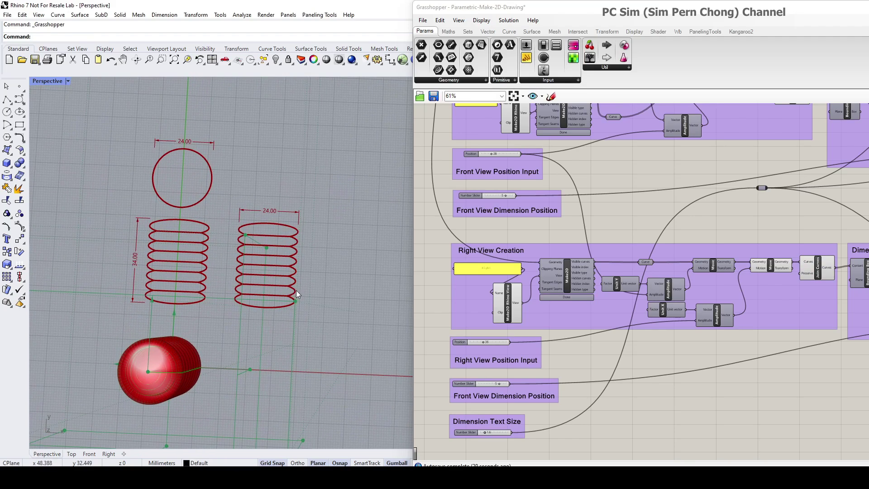
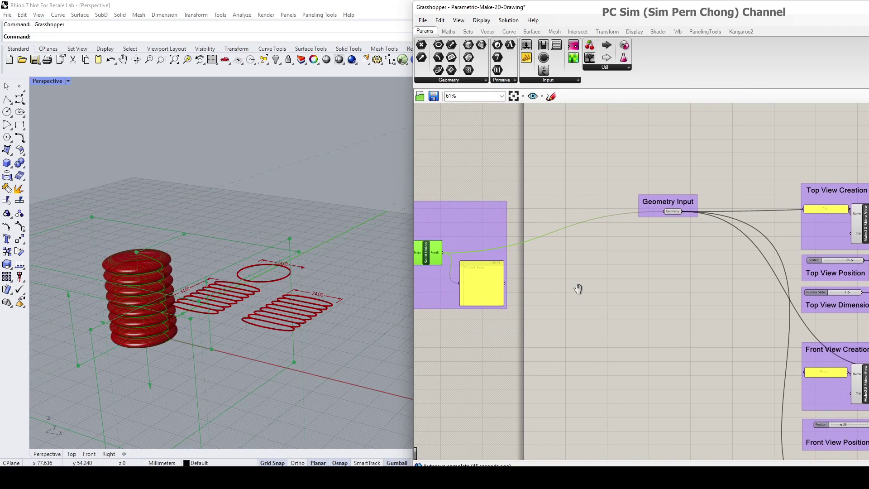
# Zoom in on the Grasshopper canvas around the Geometry Input and view groups.
pyautogui.scroll(3, 632, 230)
pyautogui.scroll(1, 674, 220)
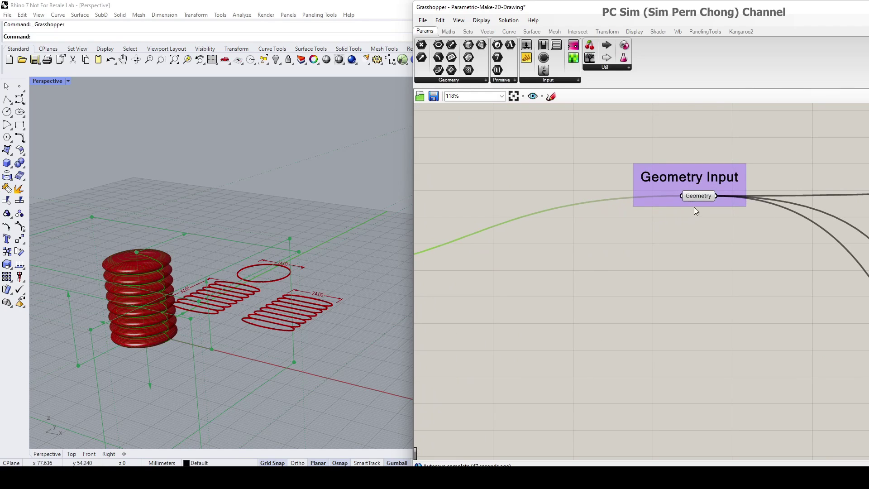
# Disconnect the Solid Union result from the Geometry Input parameter.
pyautogui.rightClick(694, 197)
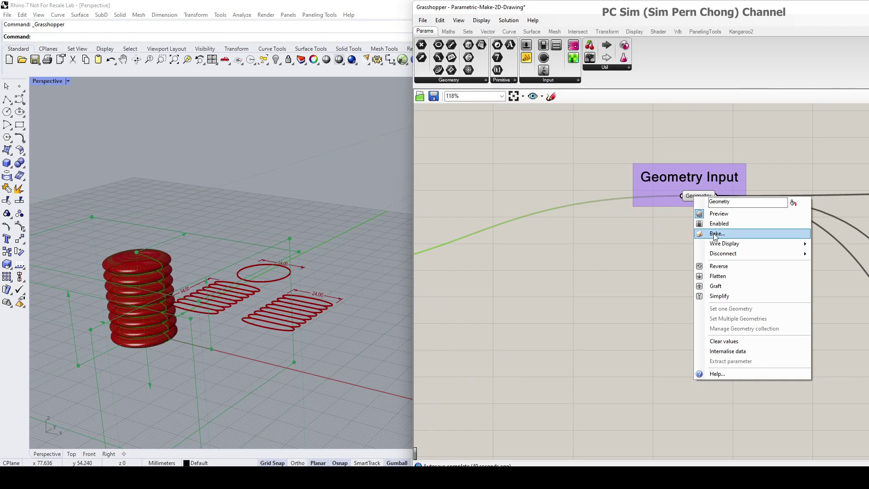
pyautogui.moveTo(716, 255)
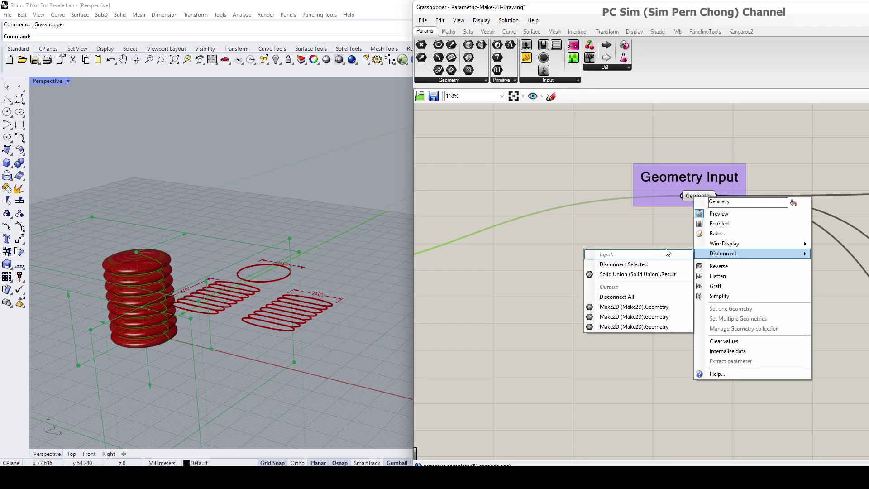
pyautogui.click(654, 274)
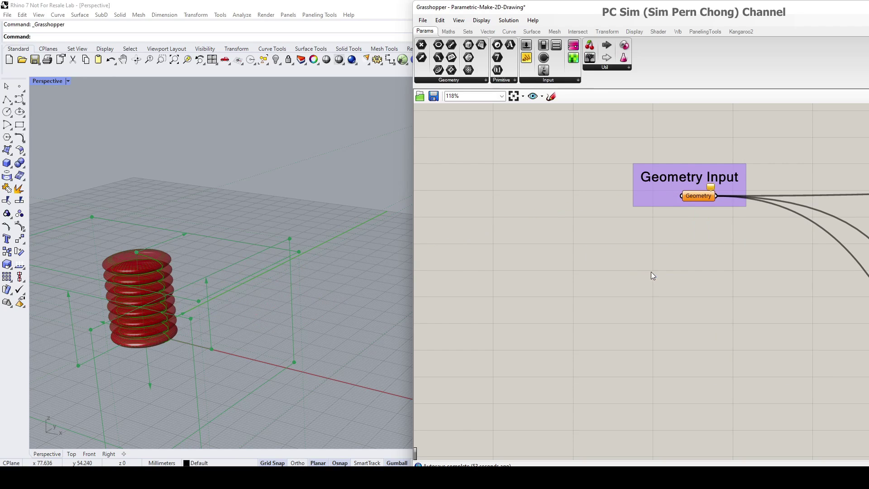
# Window-select the whole spring-building group and delete it.
pyautogui.scroll(-4, 633, 268)
pyautogui.scroll(-2, 621, 265)
pyautogui.moveTo(612, 266); pyautogui.dragTo(746, 265, button='right')
pyautogui.moveTo(450, 191); pyautogui.dragTo(715, 340)
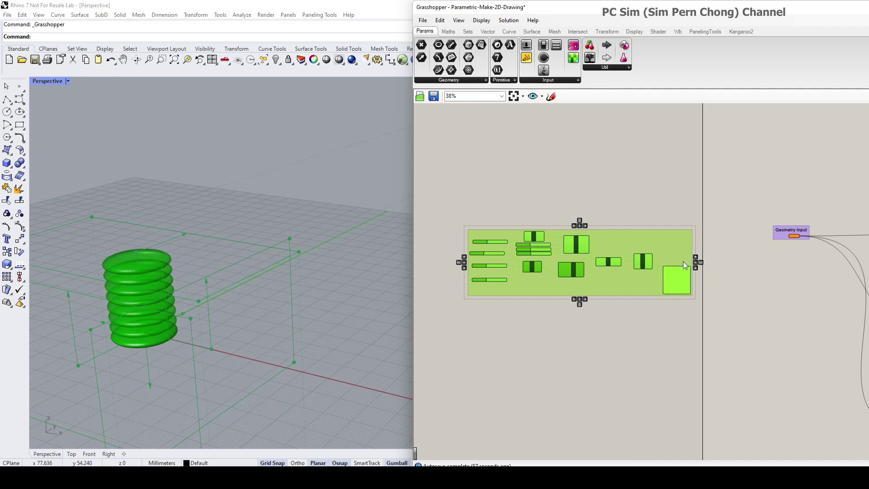
pyautogui.press('Delete')
# Switch Rhino to the four-viewport layout and bring up the solid-creation tools.
pyautogui.scroll(-2, 771, 290)
pyautogui.moveTo(771, 290); pyautogui.dragTo(536, 261, button='right')
pyautogui.scroll(3, 56, 113)
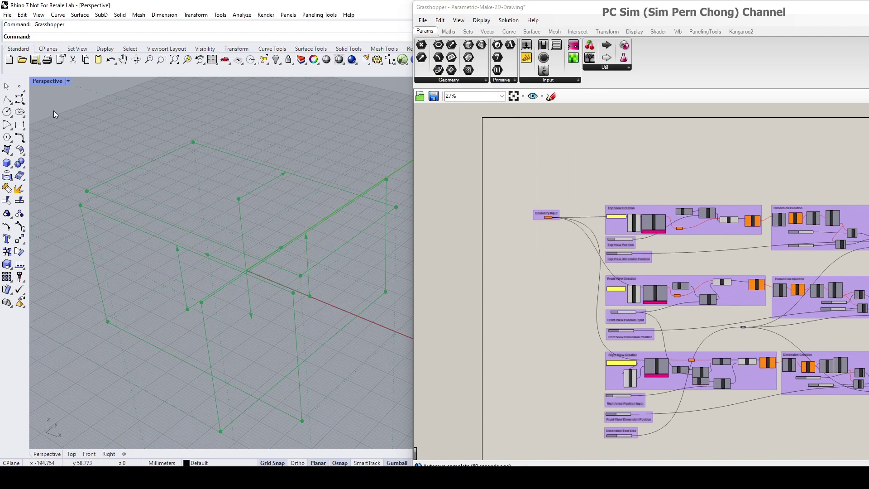
pyautogui.doubleClick(40, 80)
pyautogui.scroll(3, 161, 149)
pyautogui.scroll(1, 161, 146)
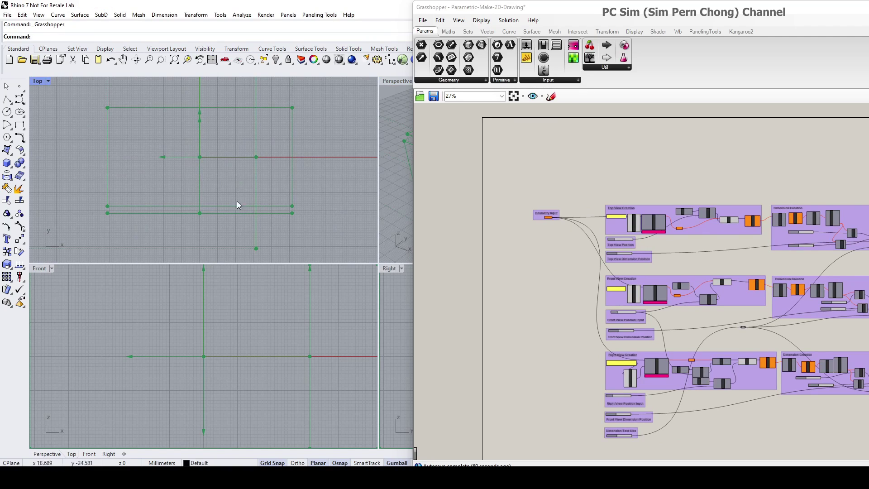
pyautogui.click(7, 166)
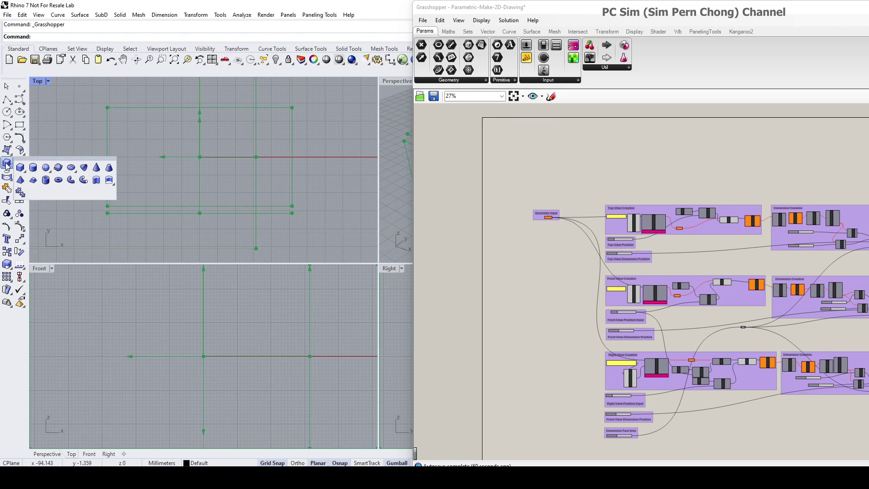
# Model a truncated pyramid centred at the origin, picking base corner, height and top size.
pyautogui.click(33, 181)
pyautogui.scroll(3, 200, 156)
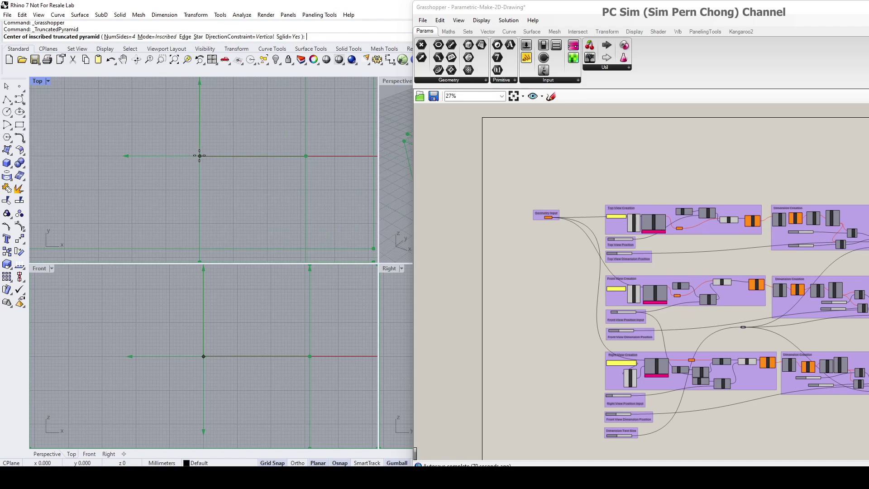
pyautogui.click(200, 156)
pyautogui.click(307, 155)
pyautogui.click(246, 306)
pyautogui.click(257, 306)
pyautogui.doubleClick(395, 82)
pyautogui.moveTo(338, 195); pyautogui.dragTo(289, 215, button='right')
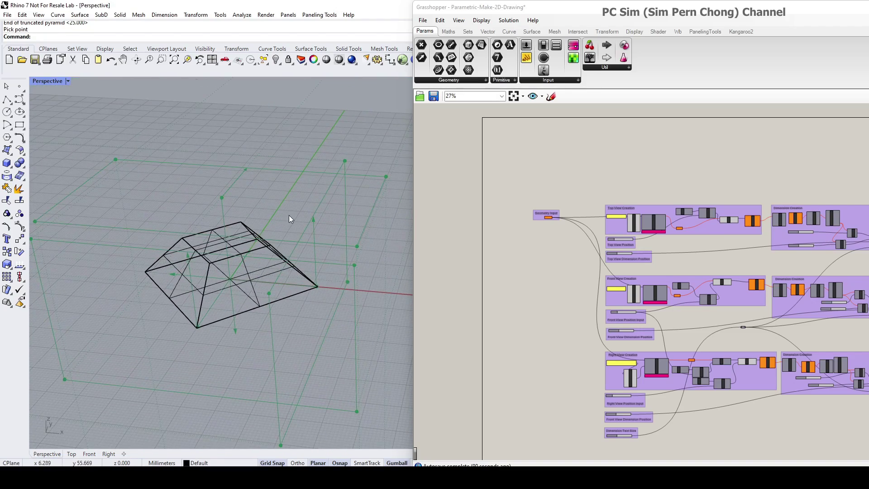
pyautogui.scroll(-2, 289, 218)
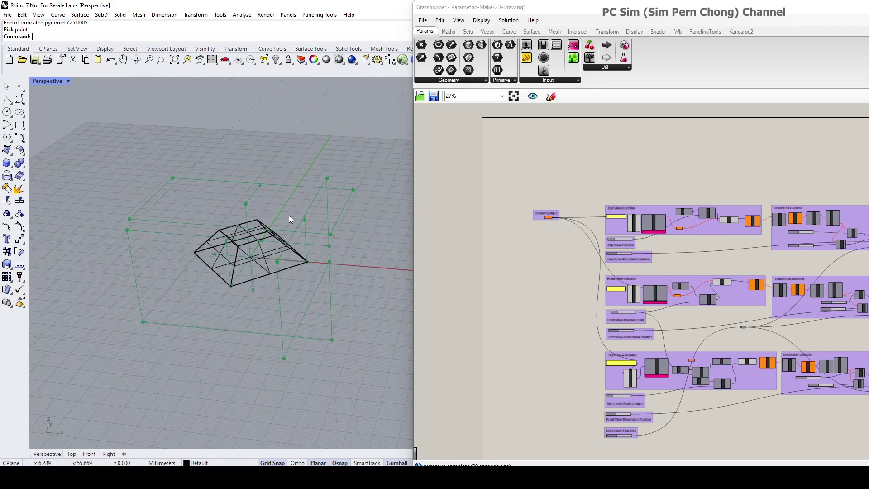
# Squash the pyramid along X with the gumball and adjust its height position.
pyautogui.click(275, 237)
pyautogui.moveTo(193, 241); pyautogui.dragTo(299, 229)
pyautogui.moveTo(297, 223)
pyautogui.mouseDown(button='right')
pyautogui.moveTo(303, 305)
pyautogui.moveTo(313, 223)
pyautogui.mouseUp(button='right')
pyautogui.moveTo(243, 225); pyautogui.dragTo(244, 238)
pyautogui.moveTo(282, 228); pyautogui.dragTo(245, 220, button='right')
pyautogui.moveTo(234, 219); pyautogui.dragTo(234, 213)
pyautogui.moveTo(302, 213); pyautogui.dragTo(301, 237, button='right')
pyautogui.click(301, 237)
pyautogui.scroll(-4, 302, 238)
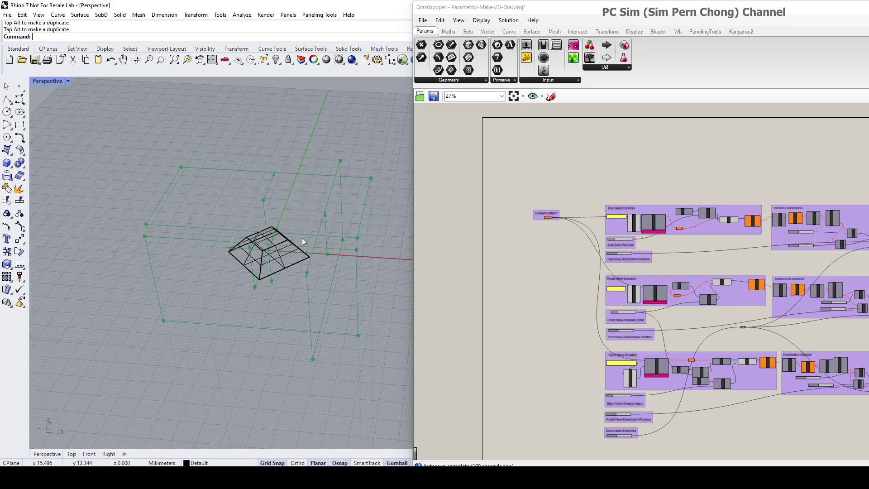
pyautogui.keyDown('shift'); pyautogui.moveTo(309, 199); pyautogui.dragTo(253, 226, button='right'); pyautogui.keyUp('shift')
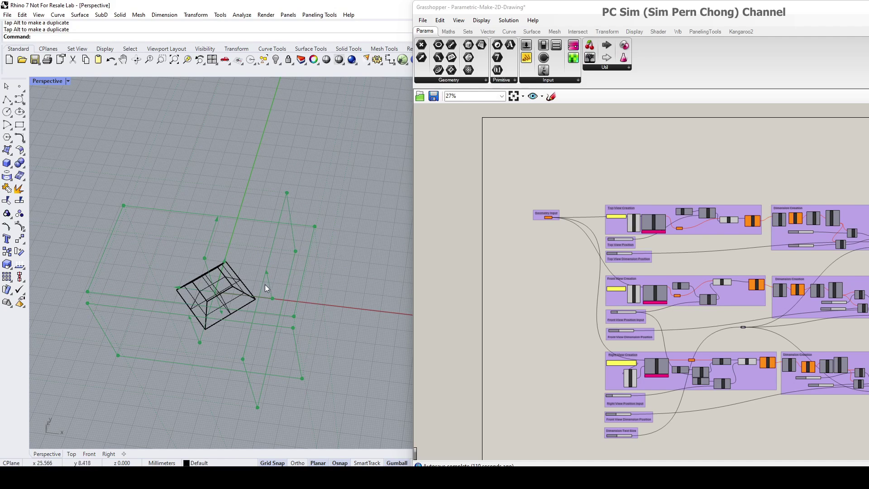
pyautogui.moveTo(264, 284); pyautogui.dragTo(268, 260, button='right')
pyautogui.scroll(2, 308, 269)
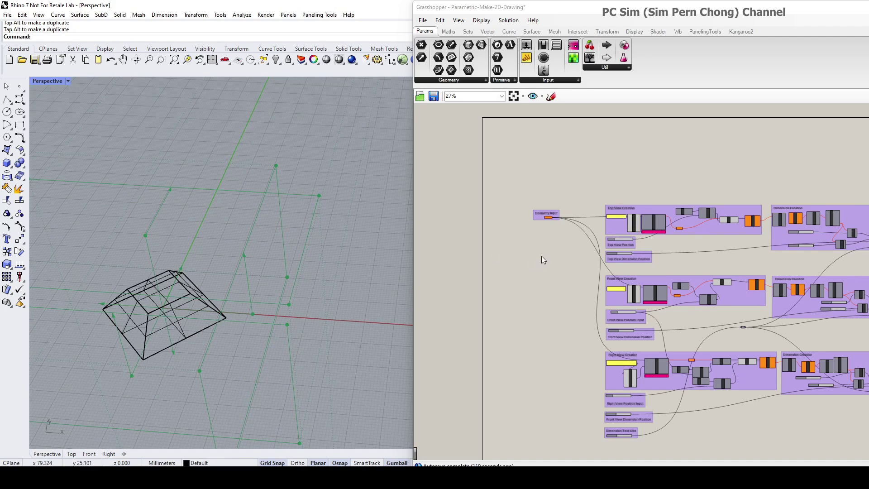
pyautogui.scroll(4, 557, 224)
pyautogui.scroll(2, 559, 226)
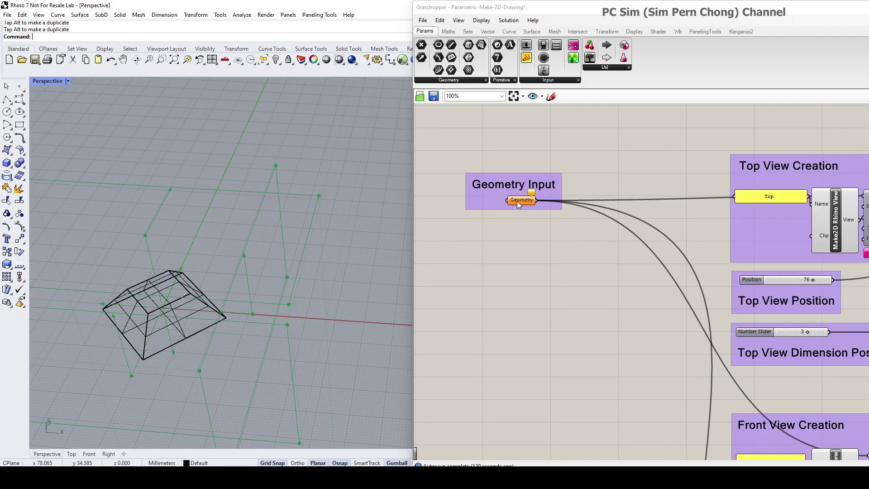
# Reference the truncated pyramid as the Geometry Input's single Rhino object.
pyautogui.rightClick(518, 202)
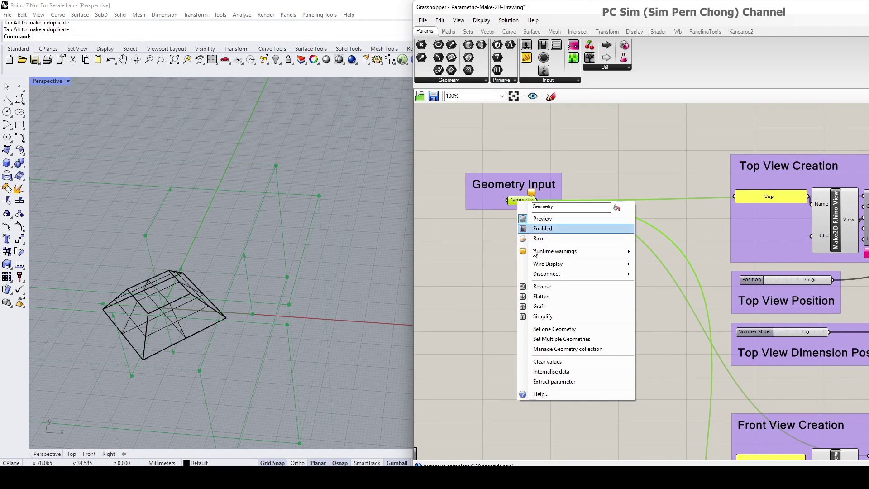
pyautogui.click(548, 329)
pyautogui.click(172, 308)
pyautogui.scroll(-3, 523, 243)
pyautogui.scroll(-2, 523, 243)
# Recompute the top and front Make2D drawings for the pyramid.
pyautogui.moveTo(557, 248); pyautogui.dragTo(457, 198, button='right')
pyautogui.scroll(2, 593, 210)
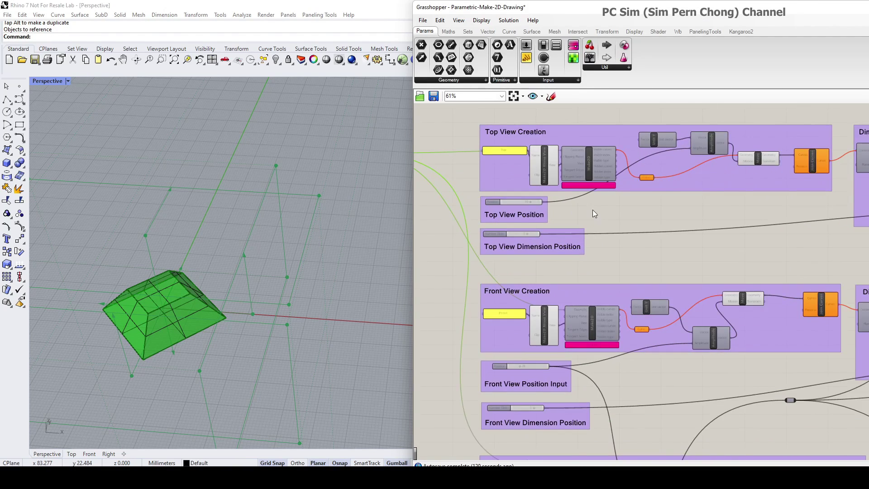
pyautogui.scroll(2, 593, 210)
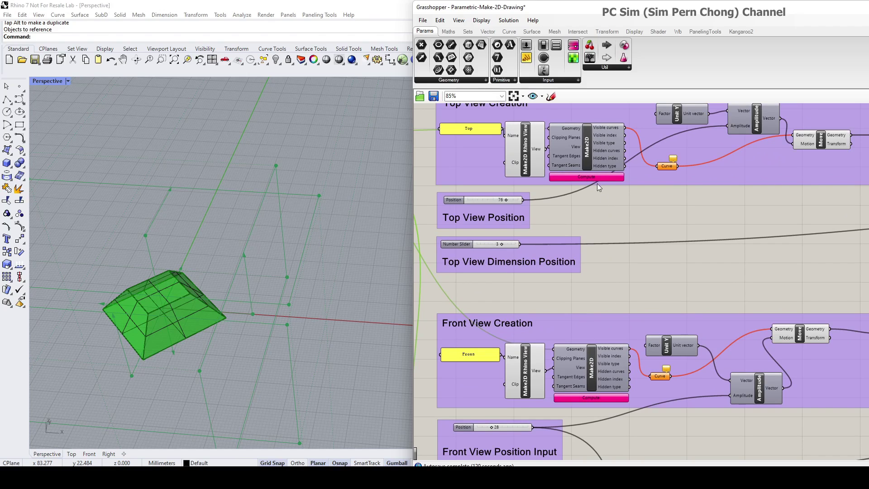
pyautogui.click(591, 178)
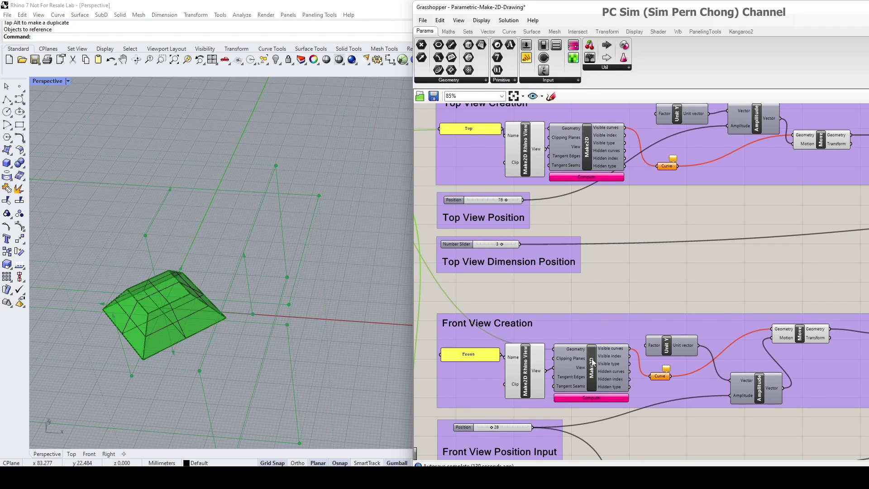
pyautogui.click(593, 398)
# Compute the right-view Make2D drawing and orbit to see all three drawings.
pyautogui.scroll(-3, 574, 383)
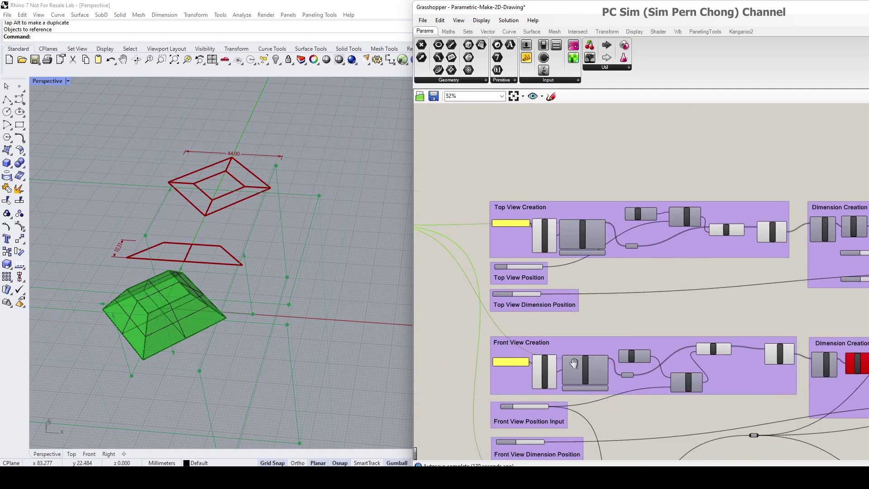
pyautogui.moveTo(574, 376); pyautogui.dragTo(571, 214, button='right')
pyautogui.scroll(3, 583, 354)
pyautogui.click(598, 376)
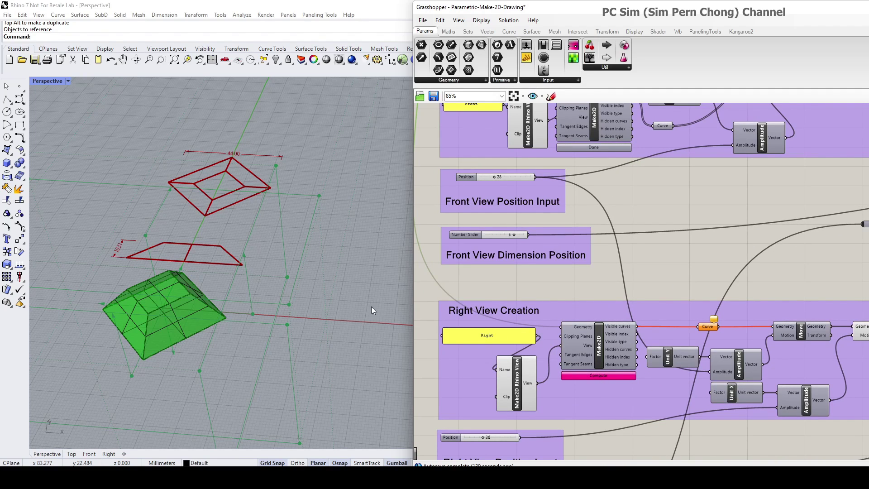
pyautogui.moveTo(299, 272); pyautogui.dragTo(269, 306, button='right')
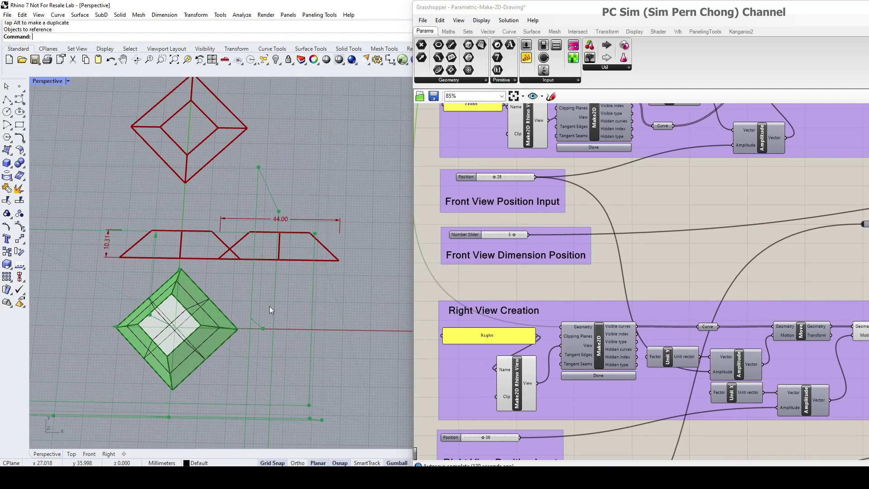
pyautogui.scroll(-4, 283, 273)
pyautogui.keyDown('shift'); pyautogui.moveTo(284, 273); pyautogui.dragTo(288, 296, button='right'); pyautogui.keyUp('shift')
pyautogui.moveTo(541, 409); pyautogui.dragTo(536, 279, button='right')
pyautogui.moveTo(514, 336); pyautogui.dragTo(534, 294, button='right')
pyautogui.scroll(2, 535, 293)
pyautogui.scroll(-2, 538, 297)
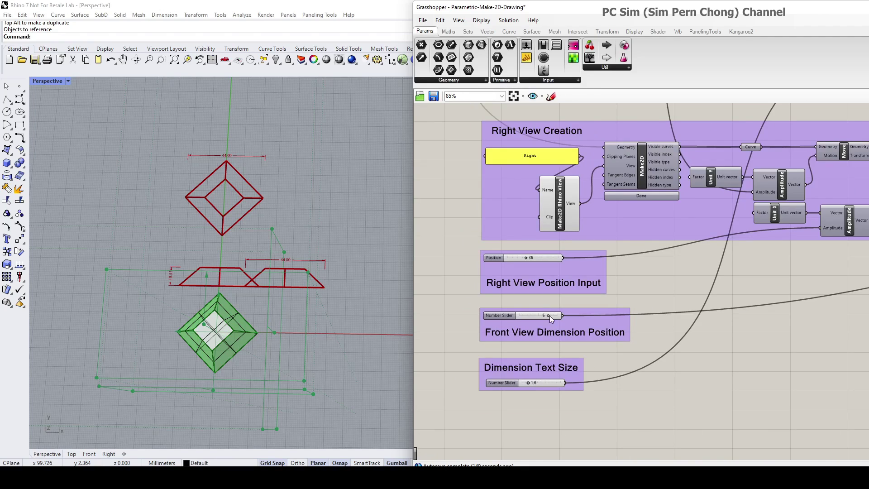
# Drag the Right View Position slider to 61, then select the pyramid solid.
pyautogui.scroll(2, 543, 272)
pyautogui.moveTo(520, 254); pyautogui.dragTo(536, 254)
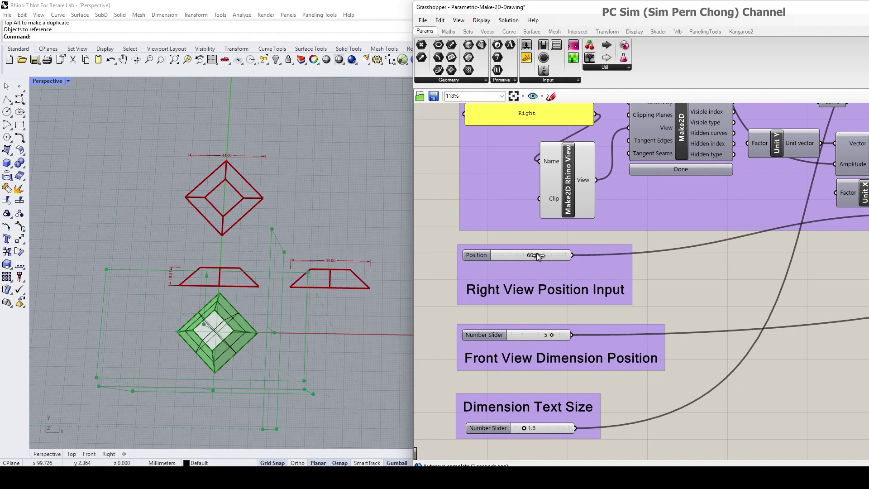
pyautogui.scroll(1, 323, 264)
pyautogui.moveTo(296, 311); pyautogui.dragTo(298, 260, button='right')
pyautogui.keyDown('shift'); pyautogui.moveTo(281, 321); pyautogui.dragTo(262, 311, button='right'); pyautogui.keyUp('shift')
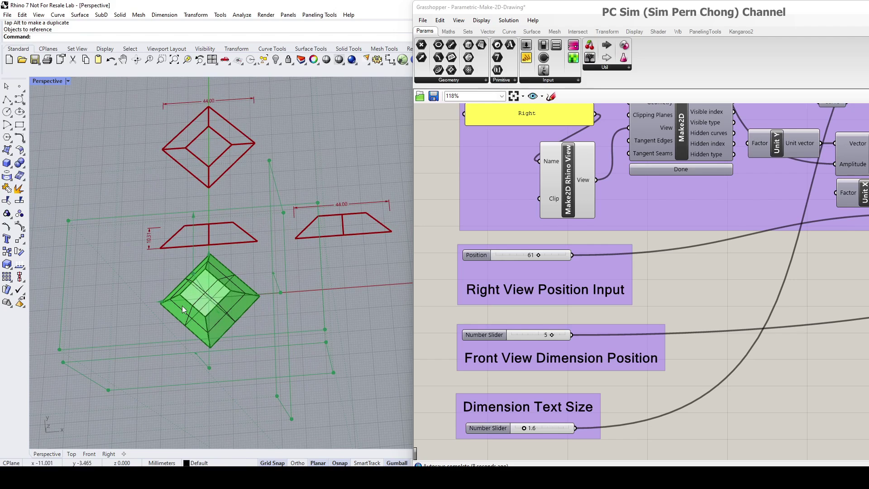
pyautogui.scroll(2, 237, 322)
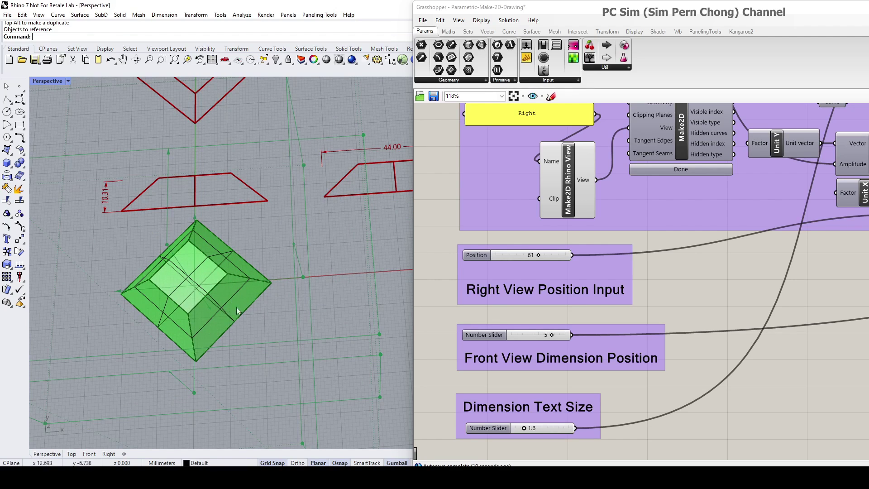
pyautogui.moveTo(240, 296); pyautogui.dragTo(221, 266, button='right')
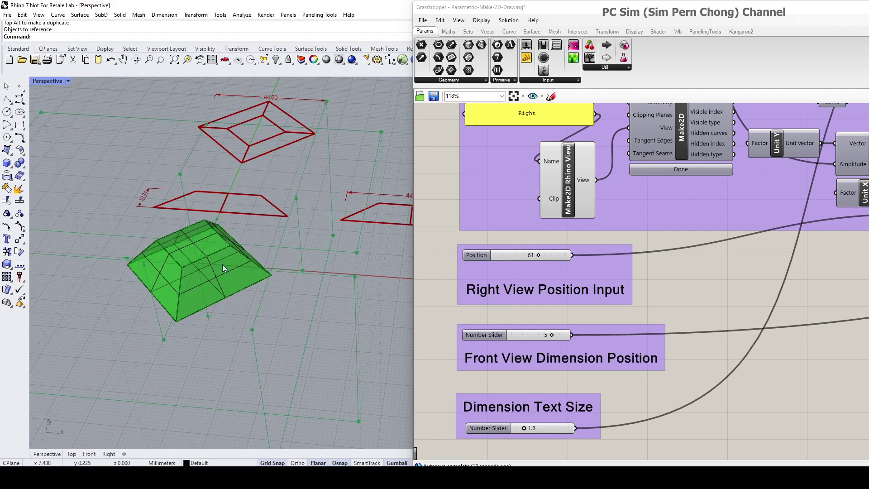
pyautogui.click(227, 259)
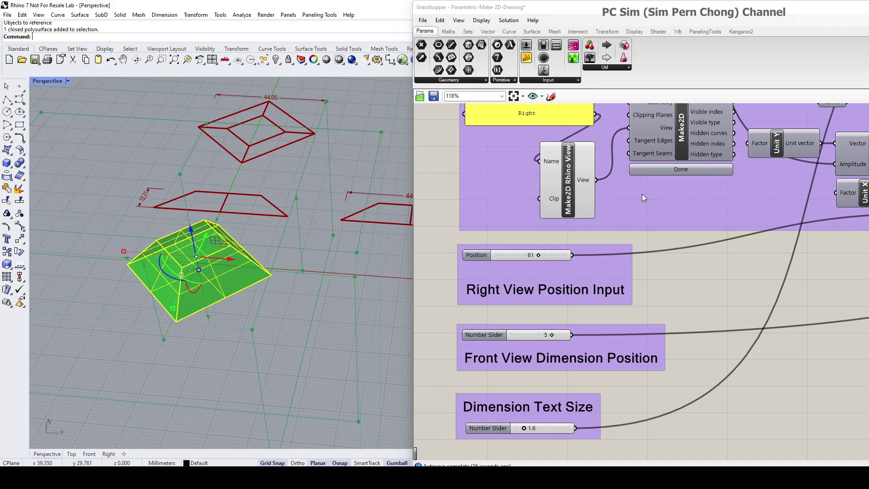
# Rotate the pyramid 45 degrees with the gumball.
pyautogui.keyDown('shift'); pyautogui.moveTo(281, 260); pyautogui.dragTo(173, 289, button='right'); pyautogui.keyUp('shift')
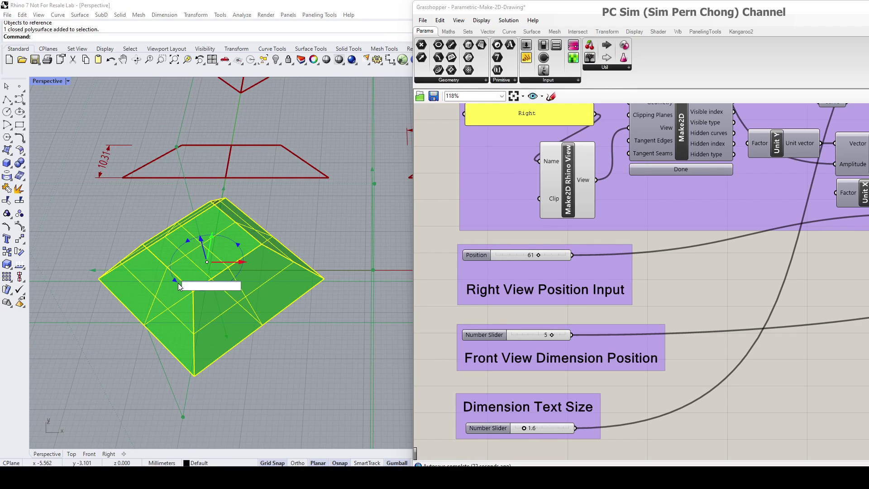
pyautogui.write('45')
pyautogui.press('Return')
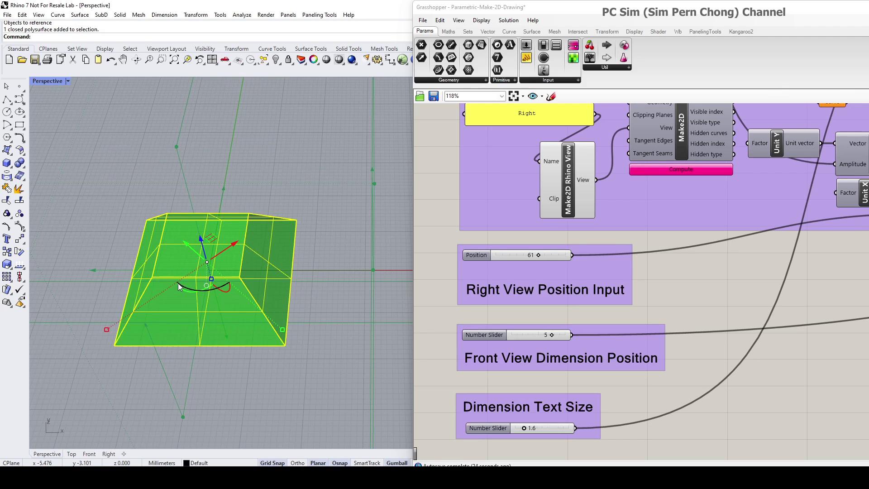
pyautogui.scroll(-2, 179, 282)
# Squeeze the pyramid narrower using the red gumball scale handle.
pyautogui.click(300, 316)
pyautogui.click(266, 305)
pyautogui.moveTo(133, 265); pyautogui.dragTo(159, 268)
pyautogui.scroll(-6, 304, 292)
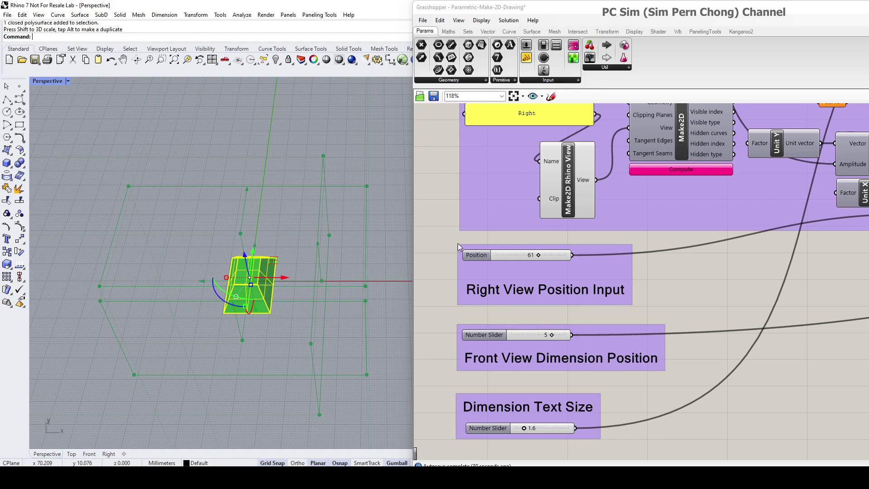
pyautogui.scroll(-5, 542, 194)
pyautogui.moveTo(571, 193); pyautogui.dragTo(559, 392, button='right')
pyautogui.scroll(5, 570, 215)
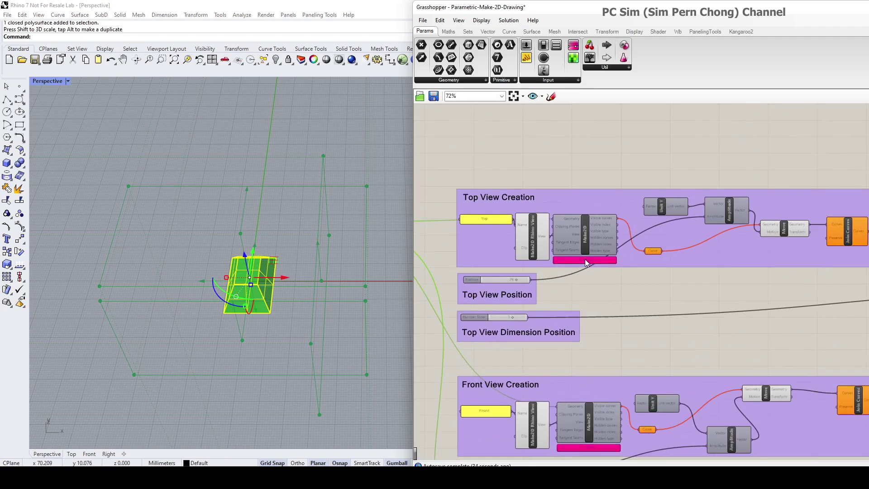
# Regenerate the top, front and right Make2D drawings for the reshaped pyramid.
pyautogui.click(582, 263)
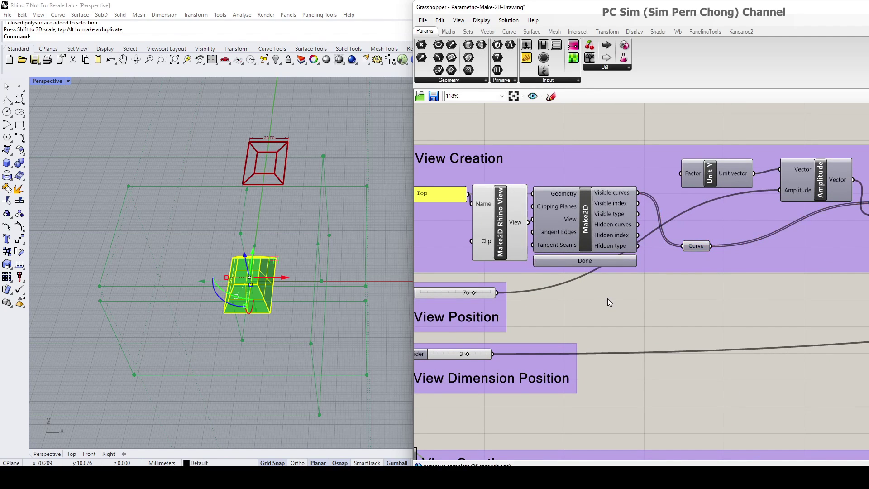
pyautogui.scroll(-4, 607, 297)
pyautogui.moveTo(616, 330); pyautogui.dragTo(603, 201, button='right')
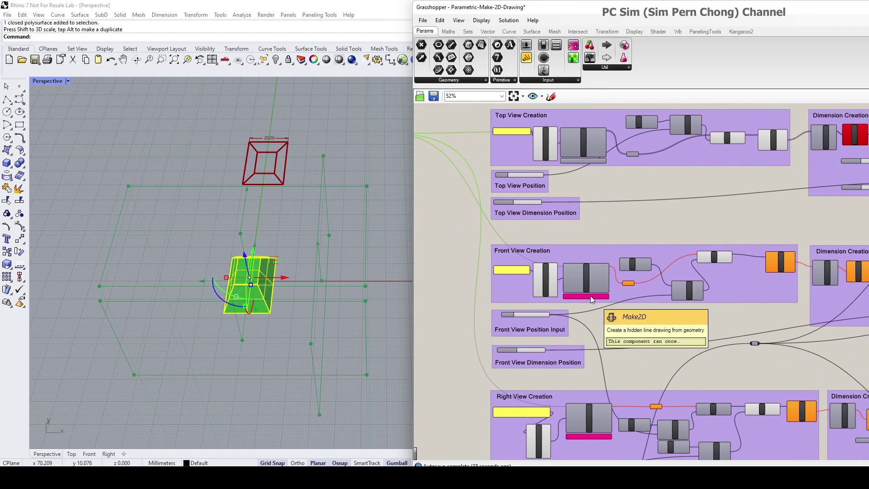
pyautogui.scroll(1, 606, 346)
pyautogui.moveTo(605, 327); pyautogui.dragTo(607, 202, button='right')
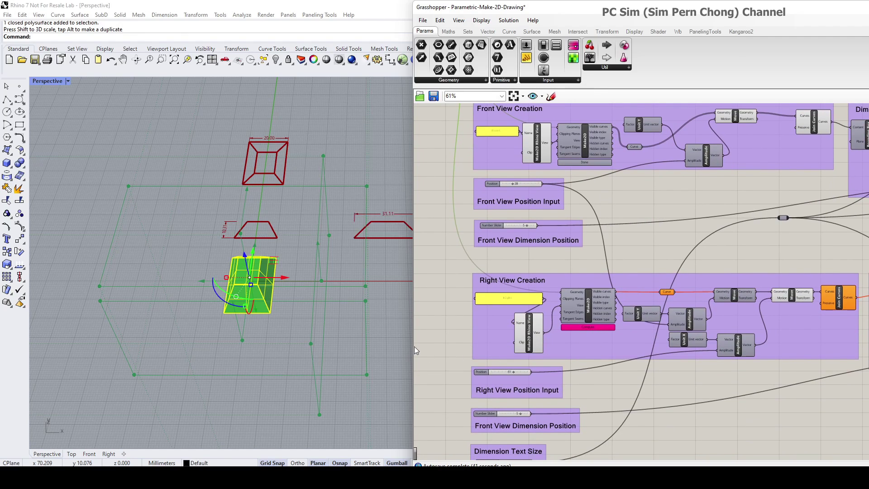
pyautogui.moveTo(345, 253); pyautogui.dragTo(288, 284, button='right')
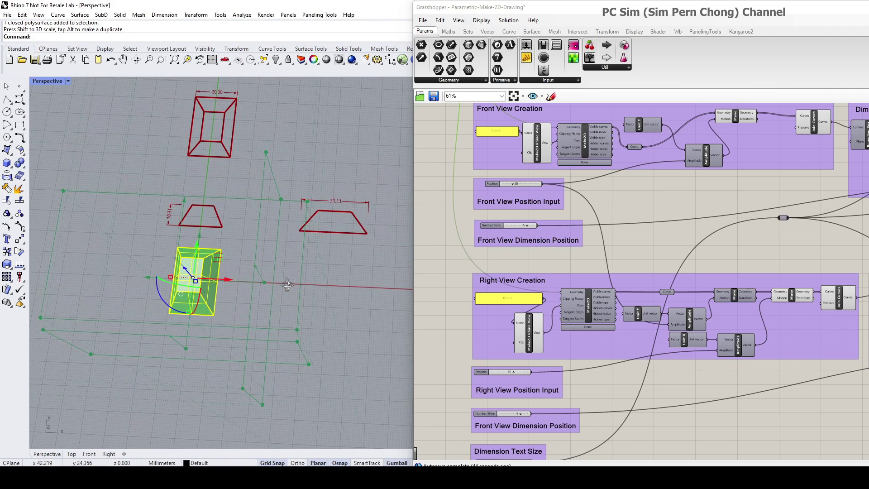
# Set the Right View Position slider to 47.
pyautogui.moveTo(531, 358); pyautogui.dragTo(561, 308, button='right')
pyautogui.scroll(5, 563, 294)
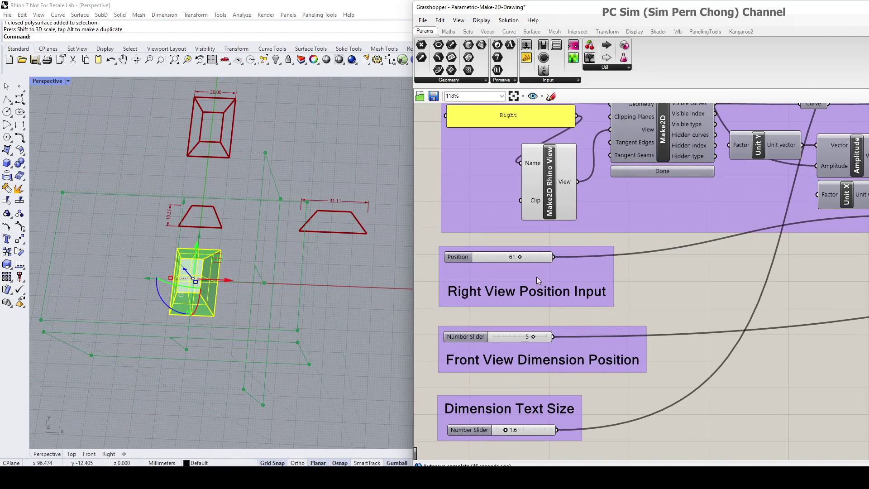
pyautogui.moveTo(522, 257); pyautogui.dragTo(510, 257)
# Maximise the Top viewport and frame the red drawings.
pyautogui.doubleClick(45, 83)
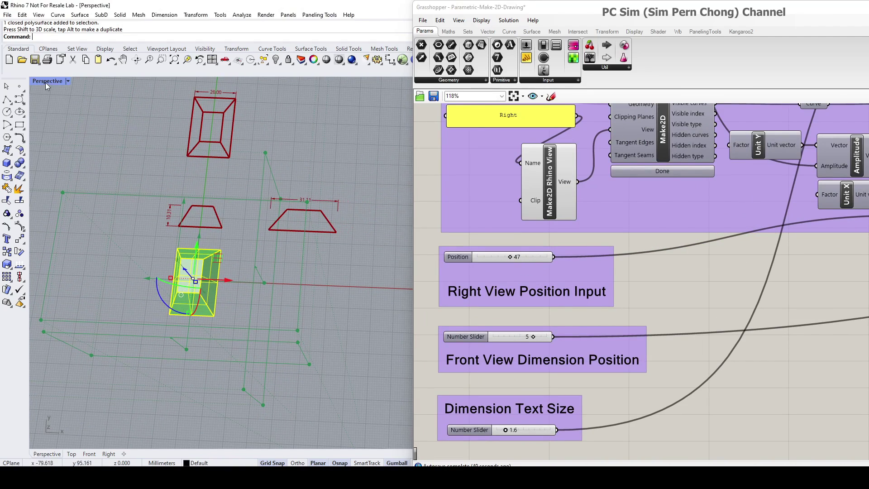
pyautogui.scroll(-12, 195, 155)
pyautogui.moveTo(259, 151); pyautogui.dragTo(250, 245, button='right')
pyautogui.scroll(6, 235, 222)
pyautogui.doubleClick(37, 81)
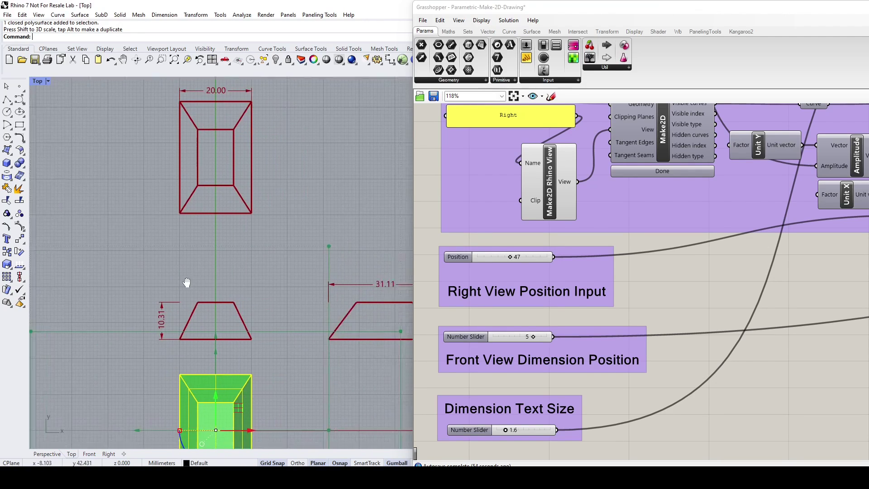
pyautogui.scroll(2, 240, 267)
pyautogui.moveTo(240, 267); pyautogui.dragTo(205, 274, button='right')
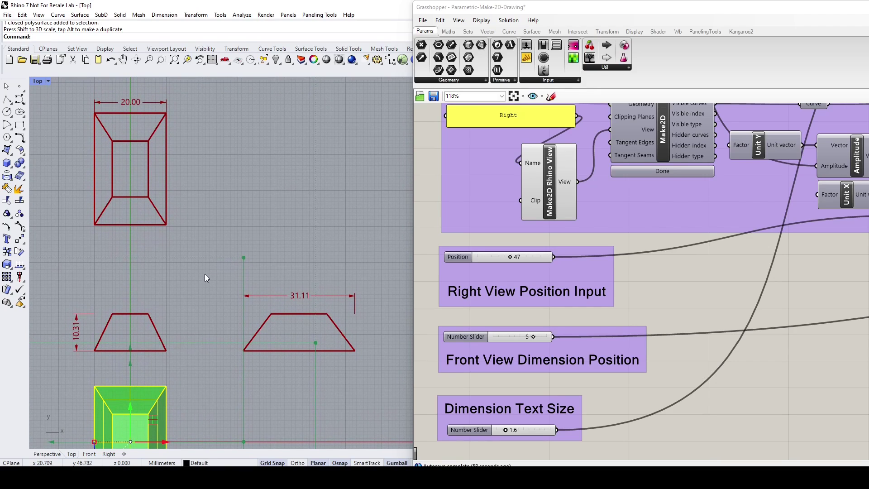